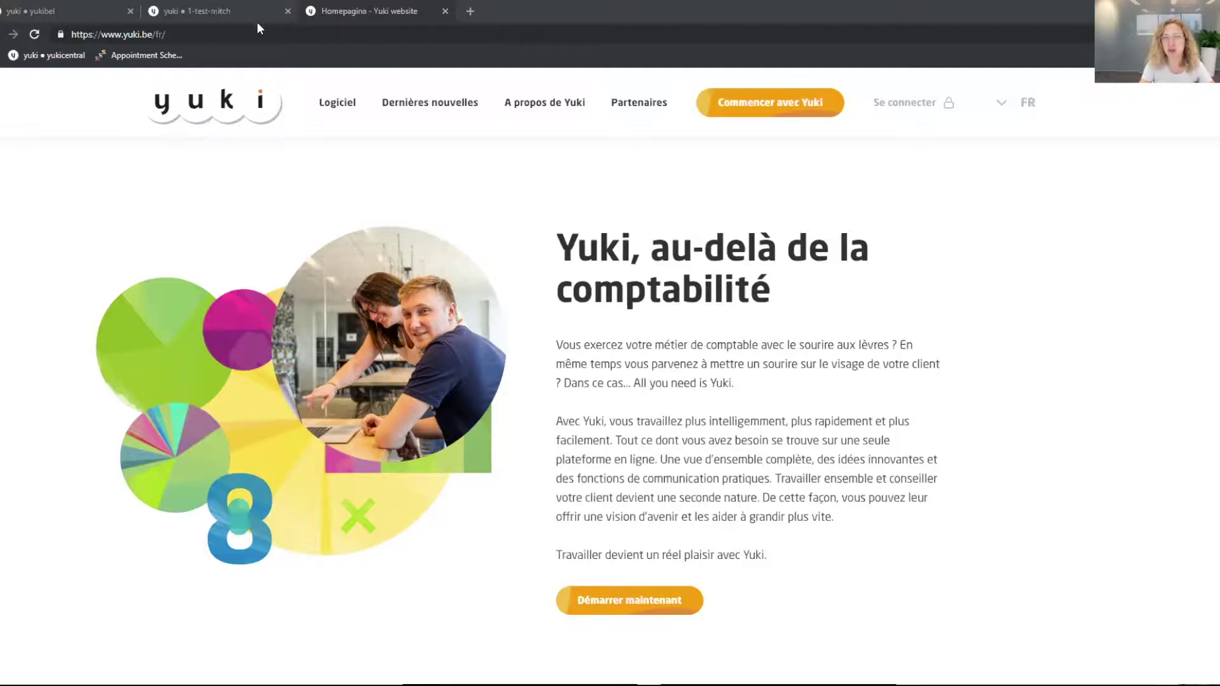
Switch to the yukibel domain and view the upgrade page for the payment service
left_click(70, 12)
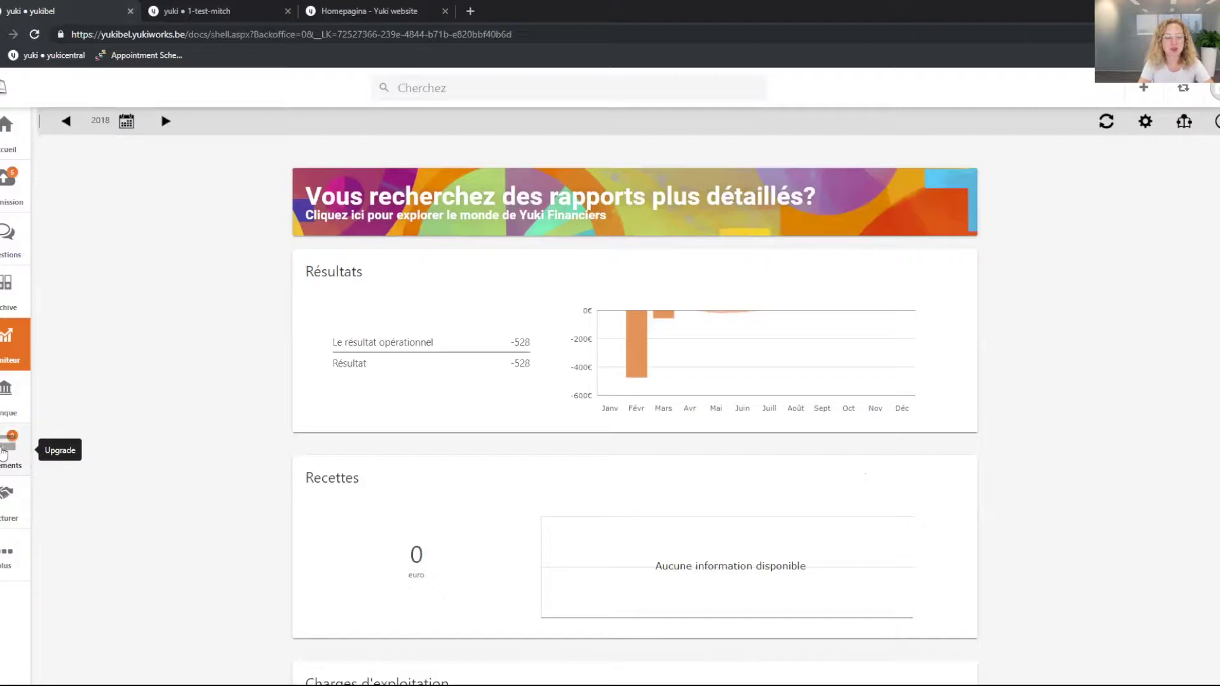
left_click(4, 452)
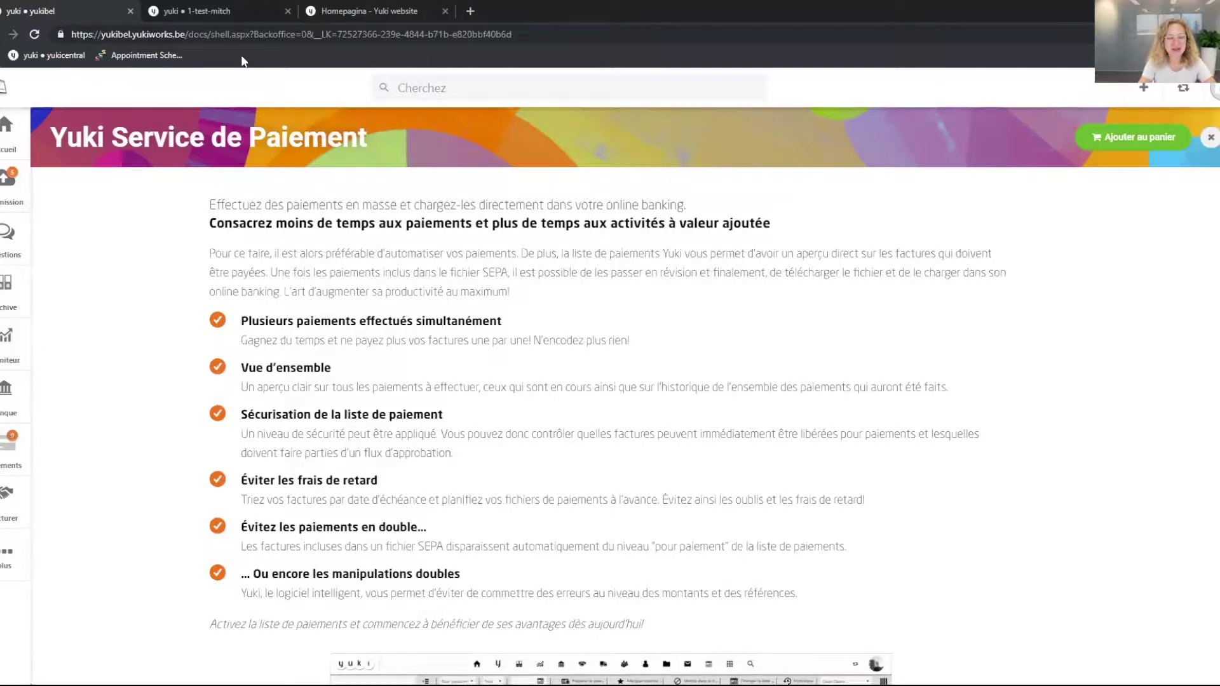
Switch to the 1-test-mitch domain and open the payment list (Liste de paiements) in its Banque section
left_click(205, 12)
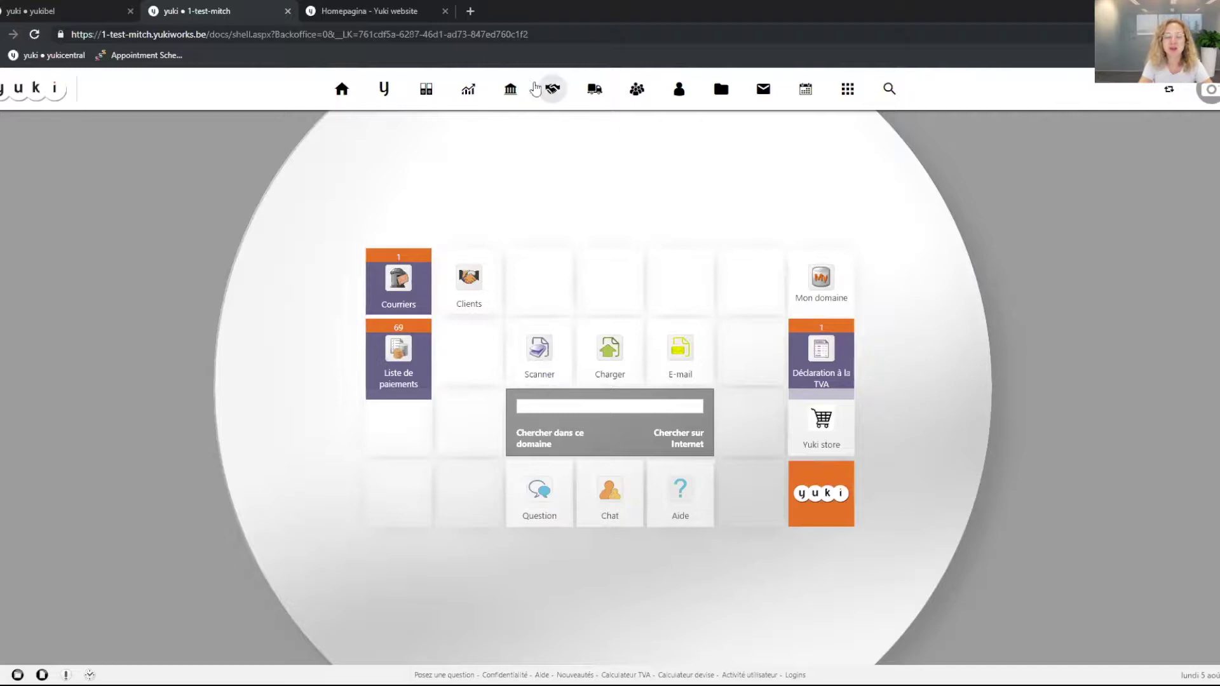
left_click(511, 90)
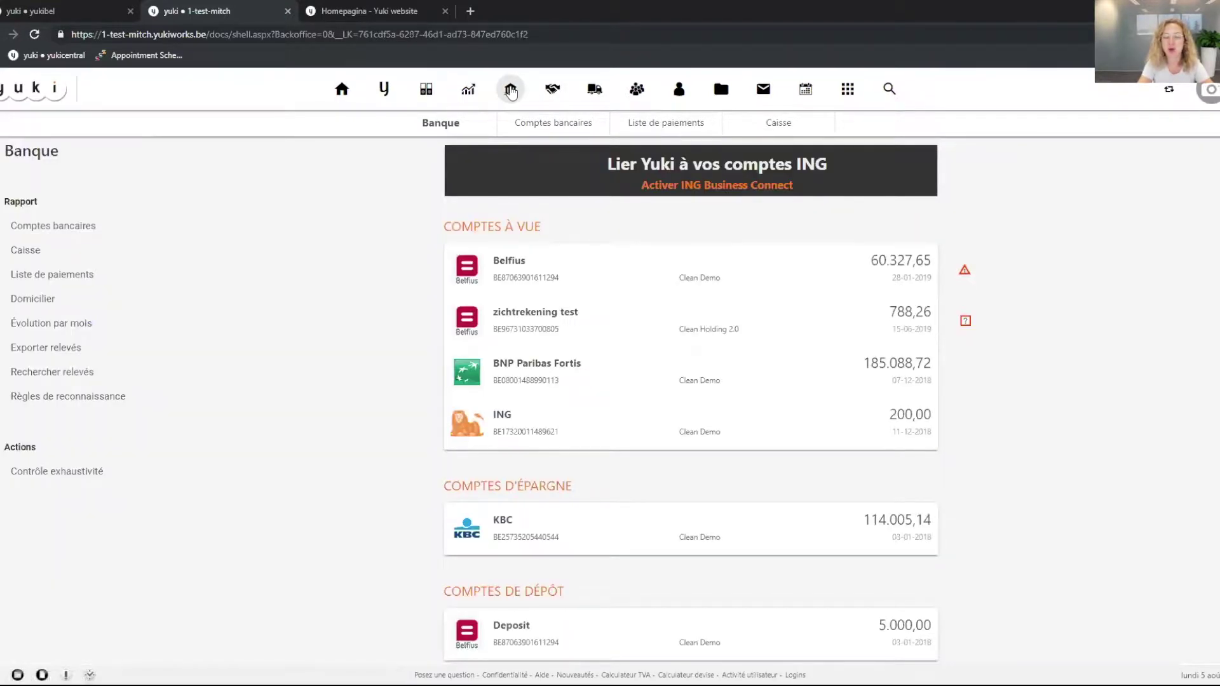
left_click(52, 284)
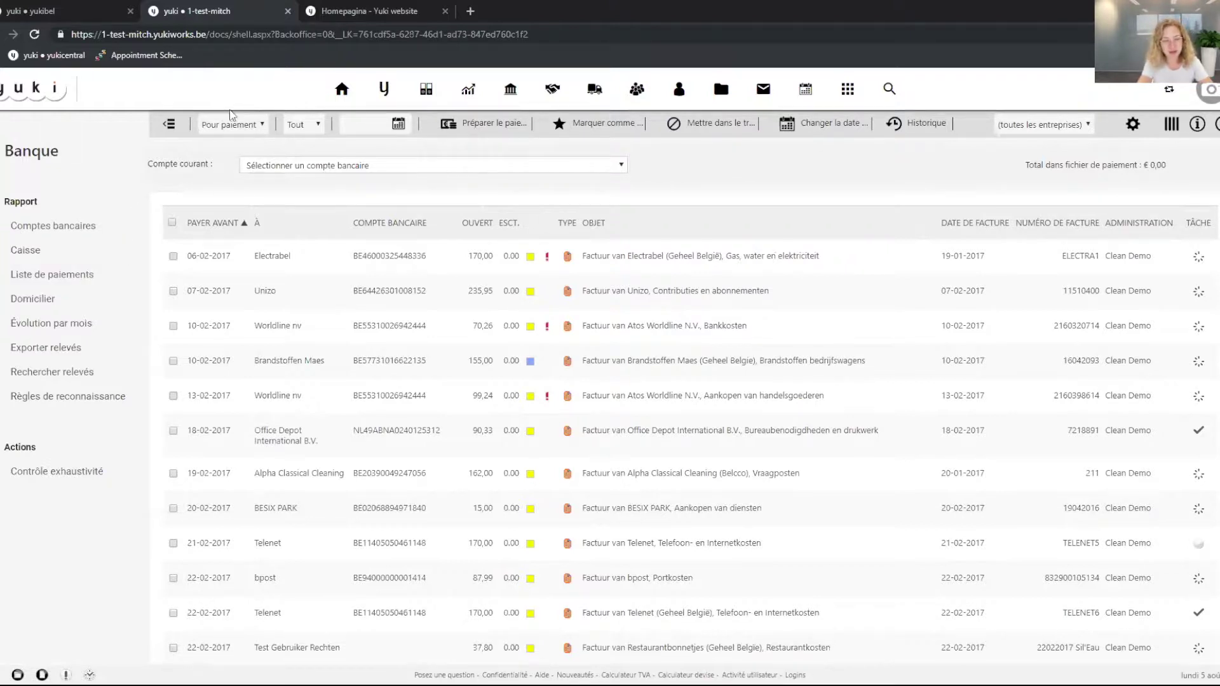
Review the status filter choices and the column selection available for the payment list
left_click(258, 125)
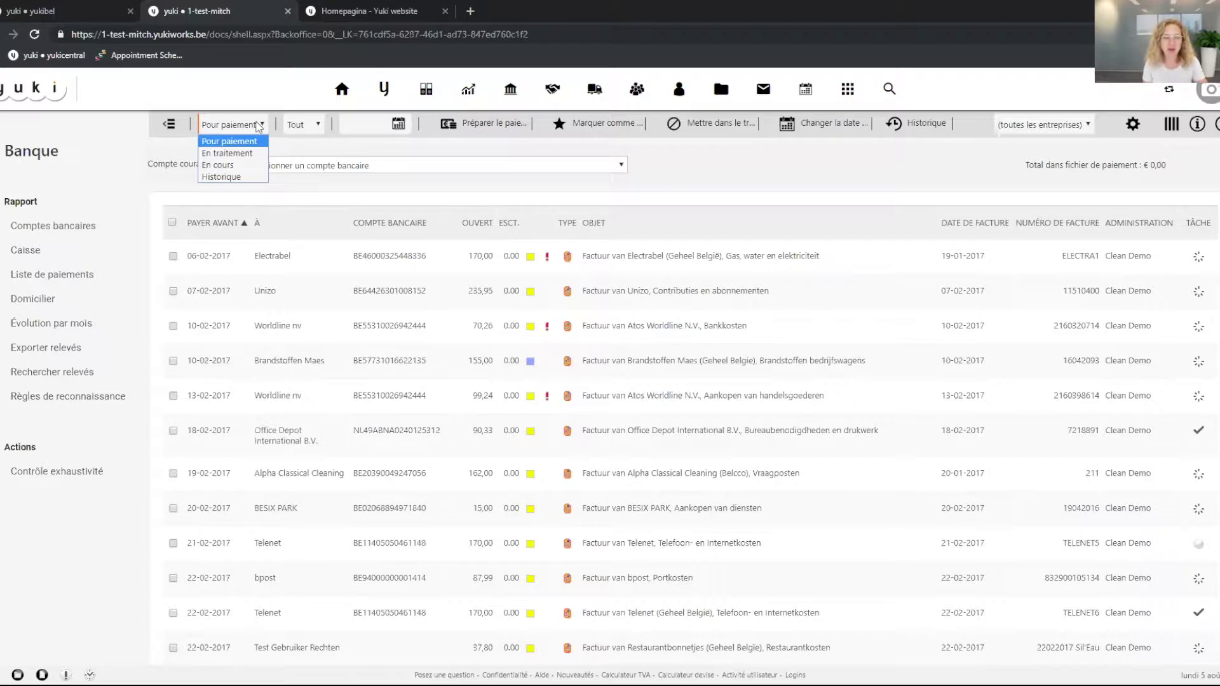
left_click(260, 126)
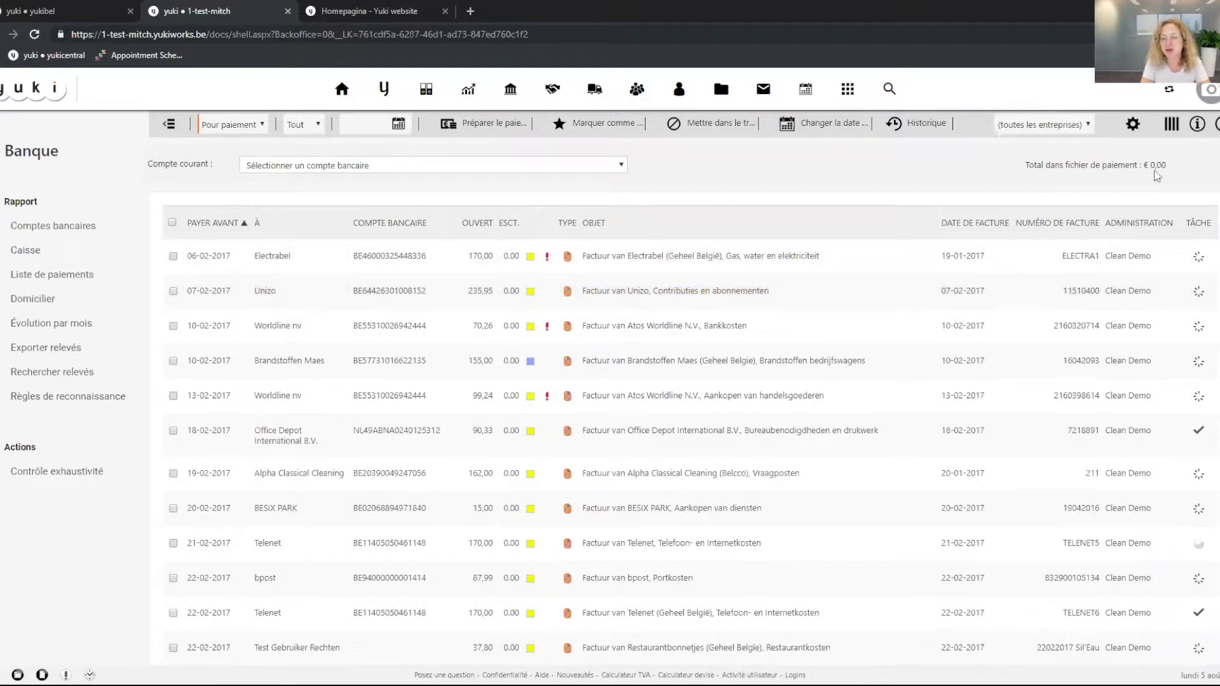
left_click(1173, 126)
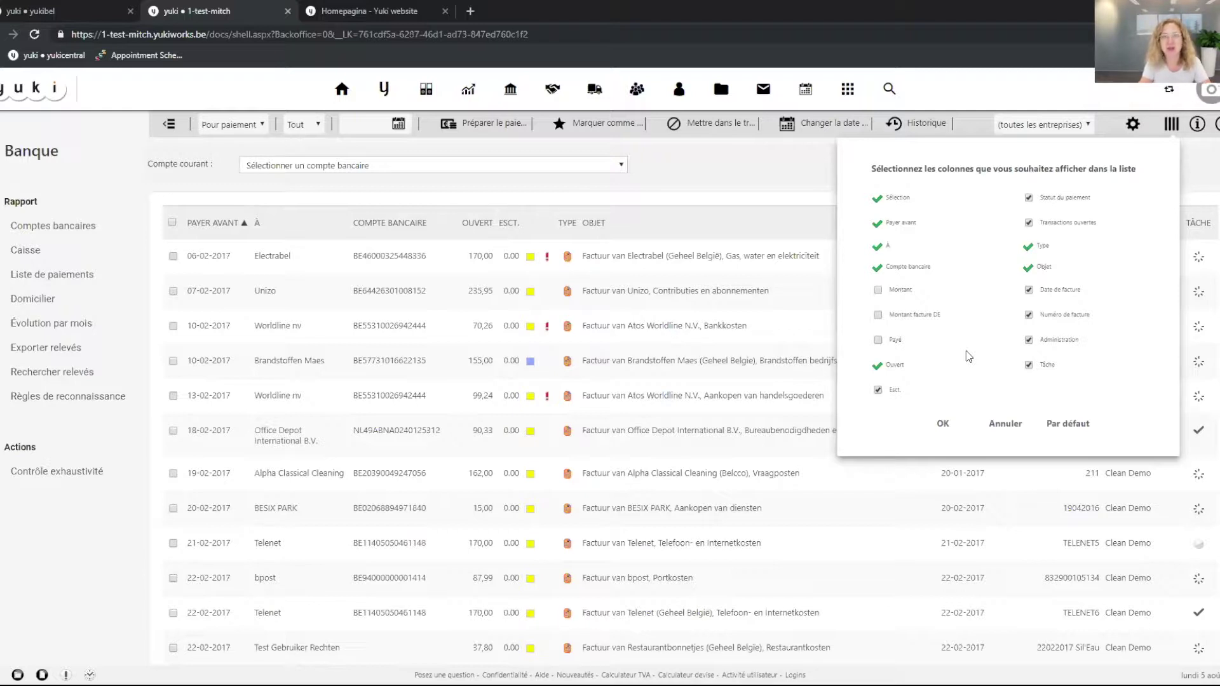
left_click(943, 423)
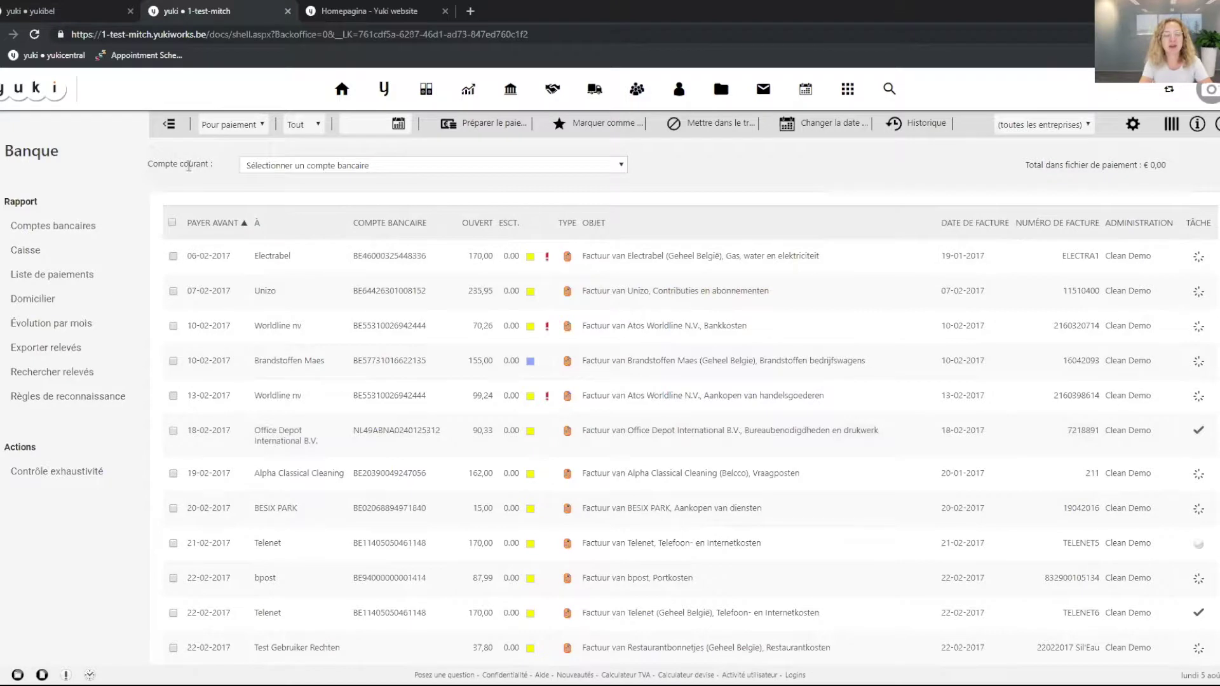
Choose the Belfius account of Clean Demo as the current account for the payments
left_click_drag(148, 167, 222, 169)
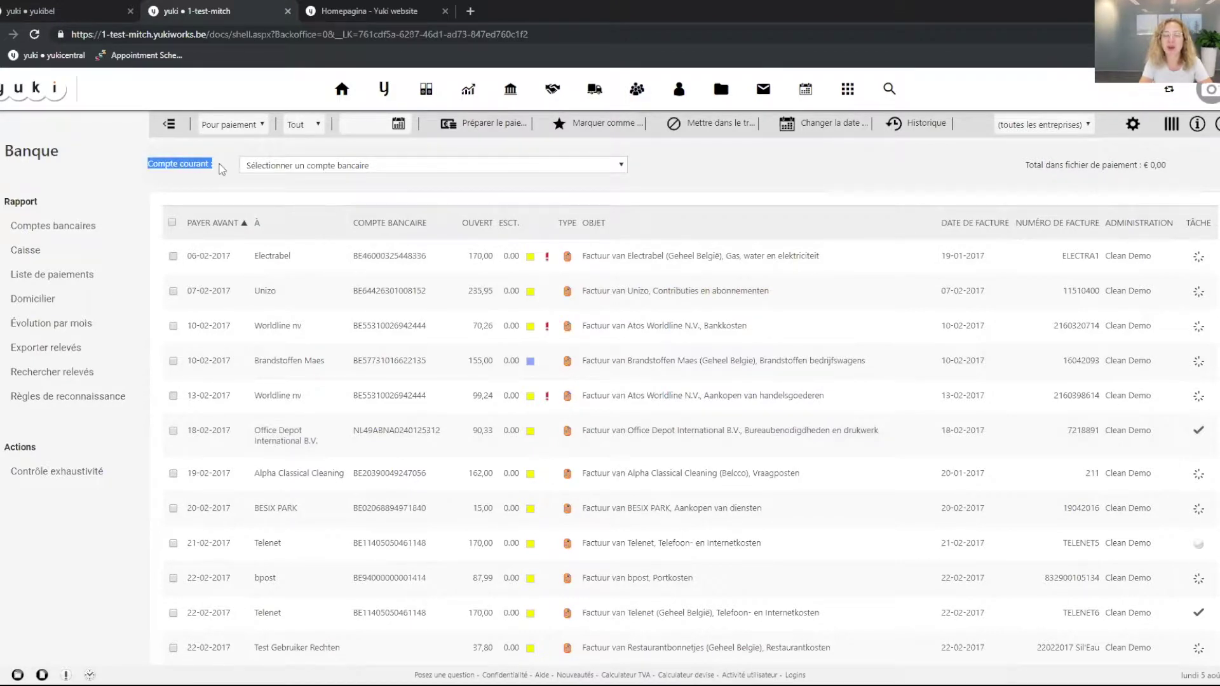
left_click(514, 169)
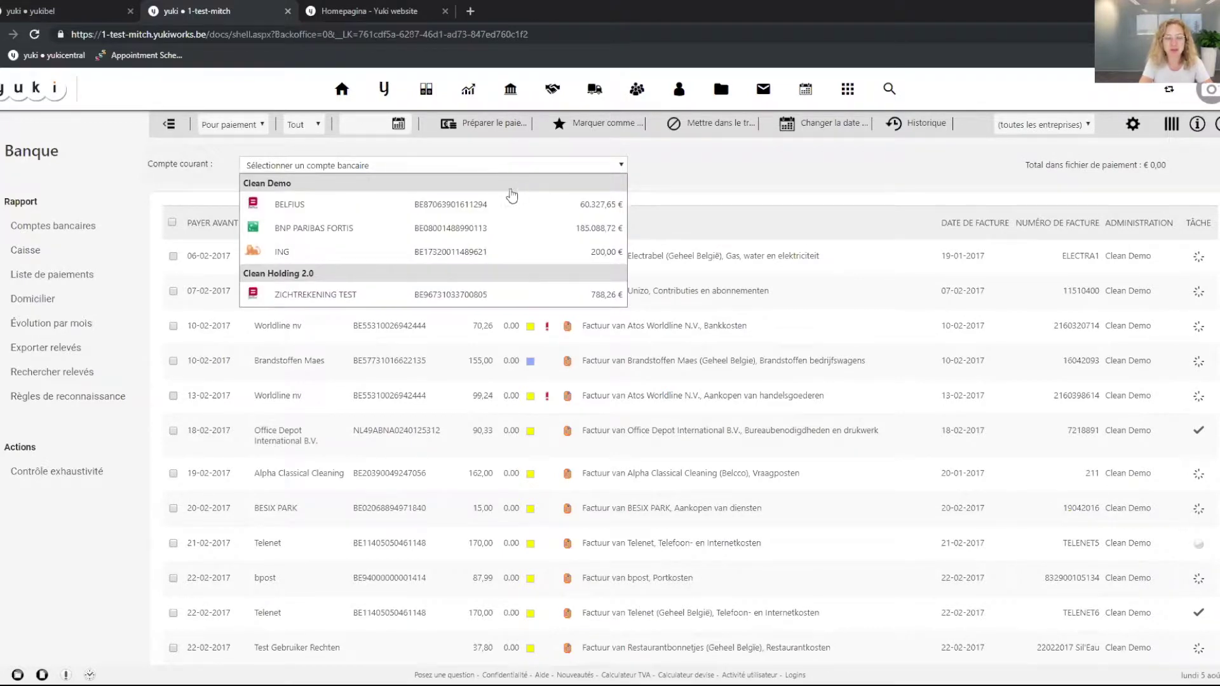
left_click(502, 210)
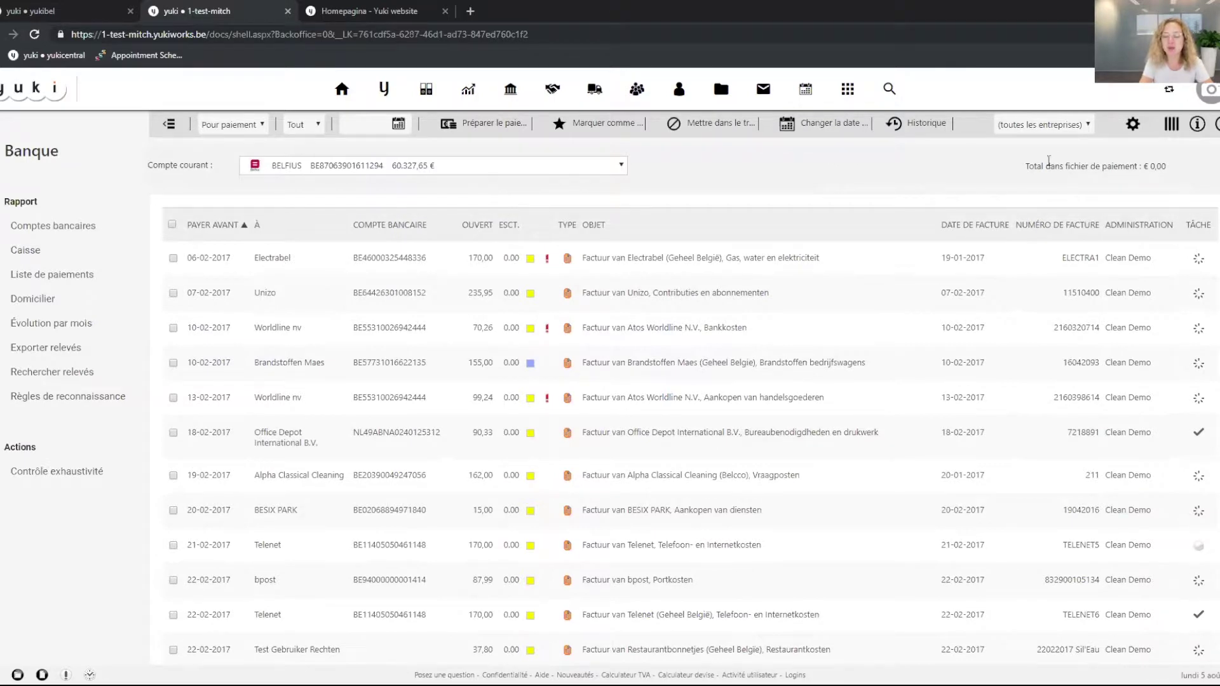
left_click_drag(1024, 166, 1138, 167)
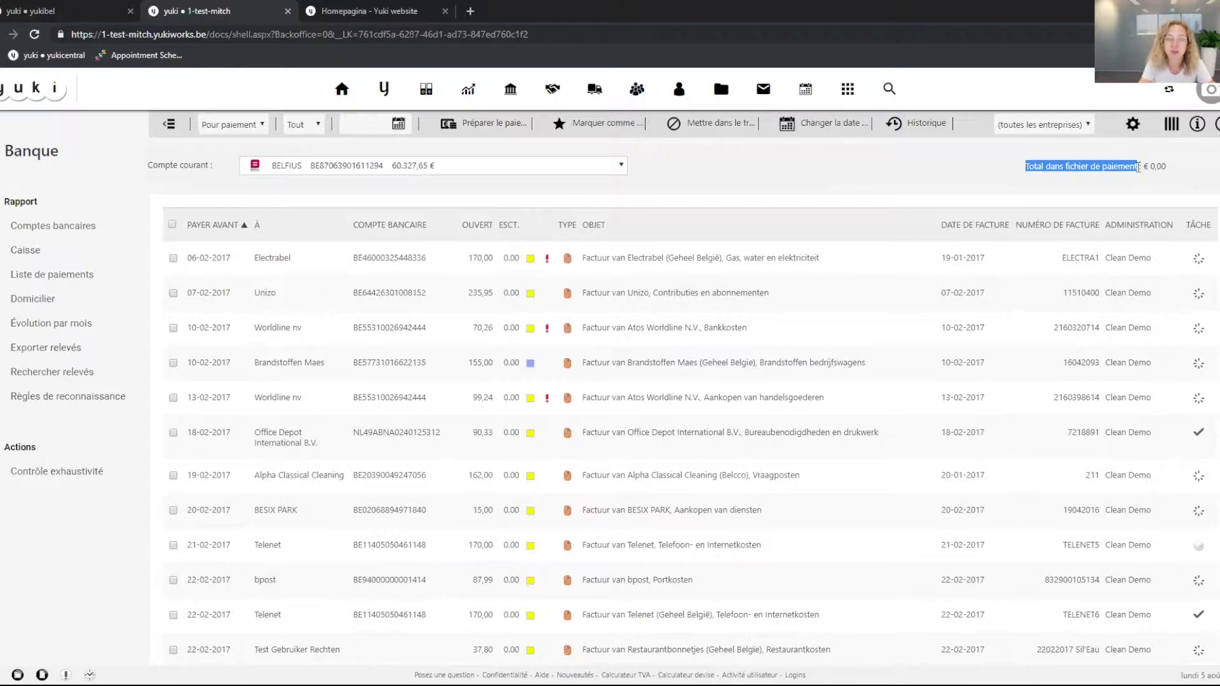
left_click(860, 174)
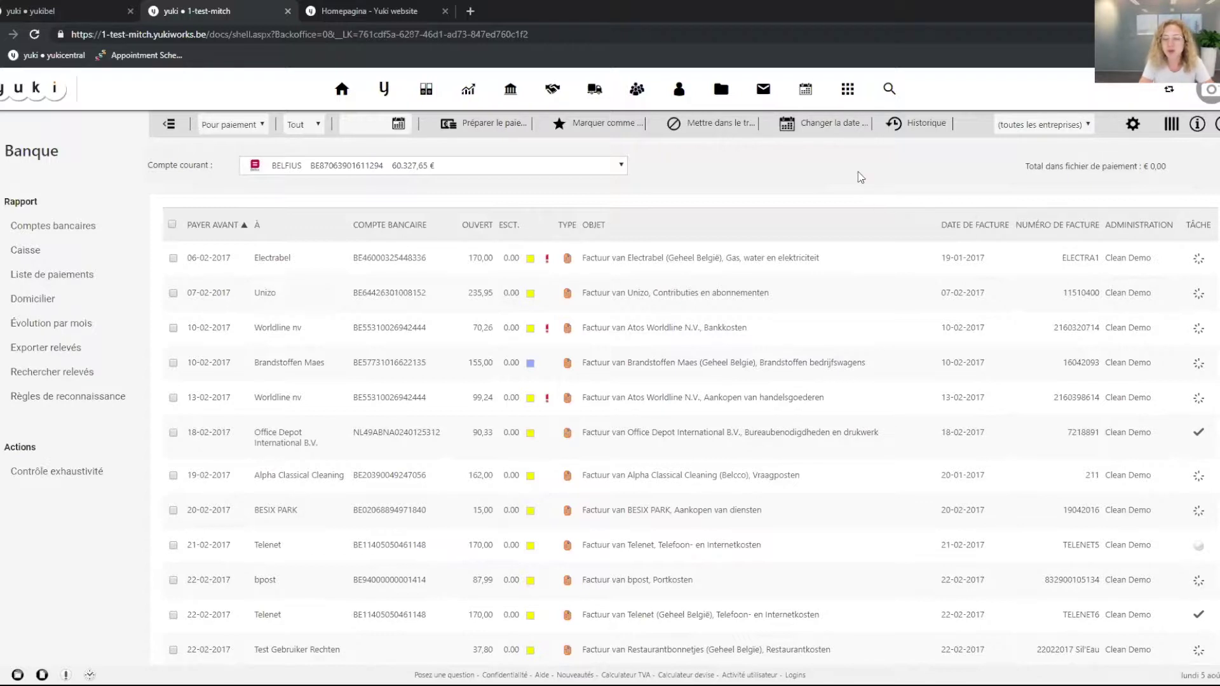
Select the Electrabel, Unizo and 10-02-2017 Worldline invoices and prepare a payment file from them
left_click(174, 259)
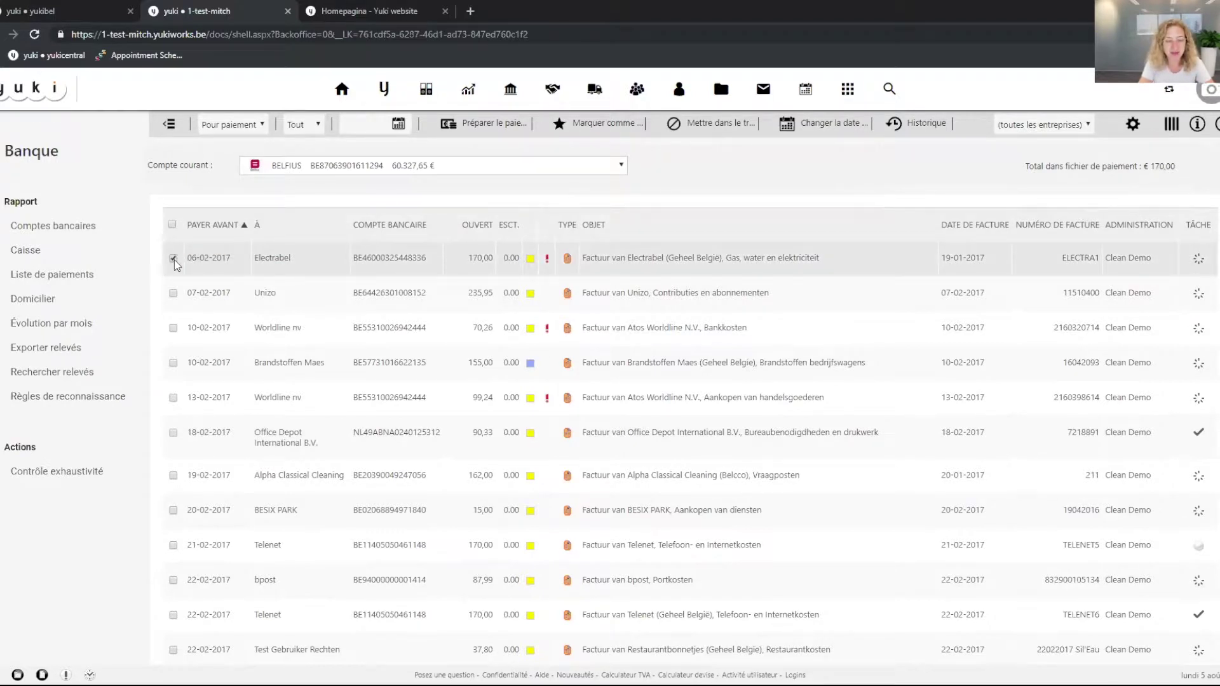
left_click(173, 294)
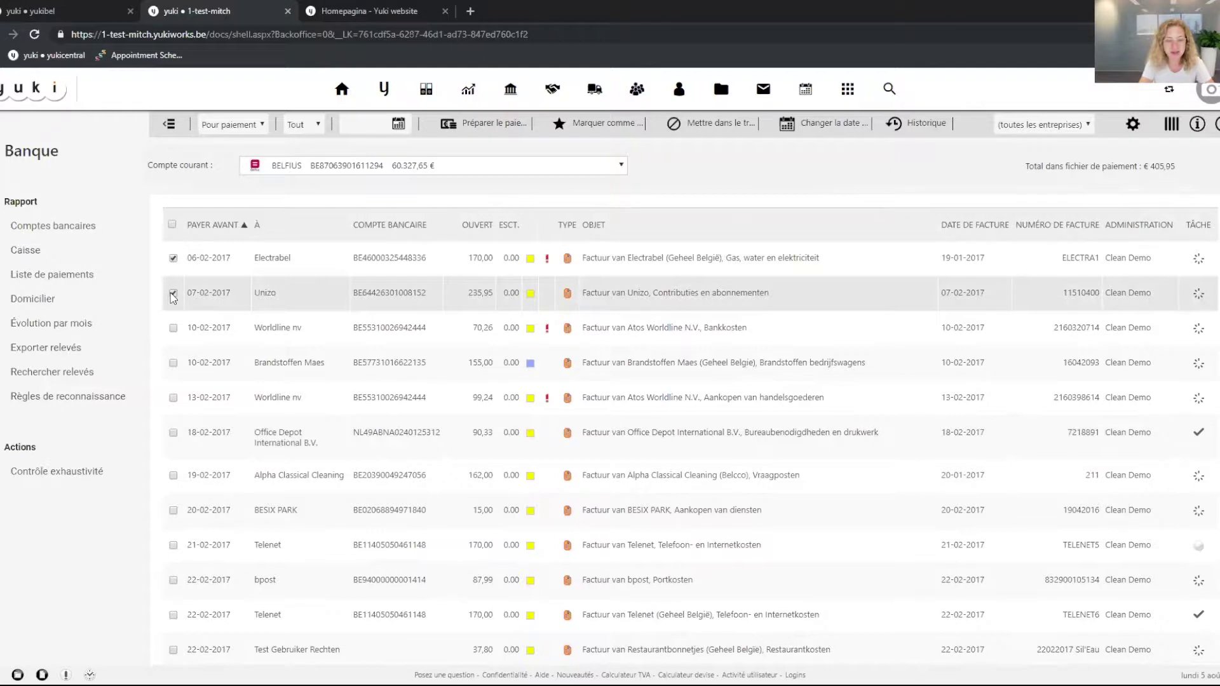
left_click(172, 329)
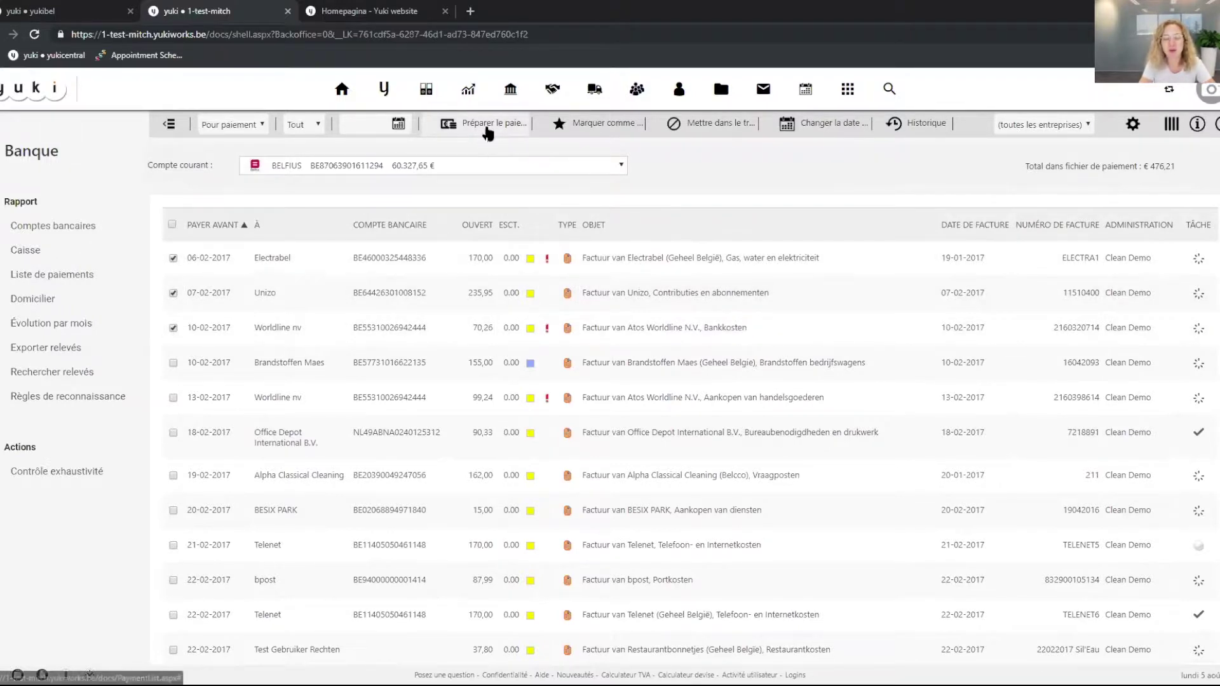
left_click(487, 130)
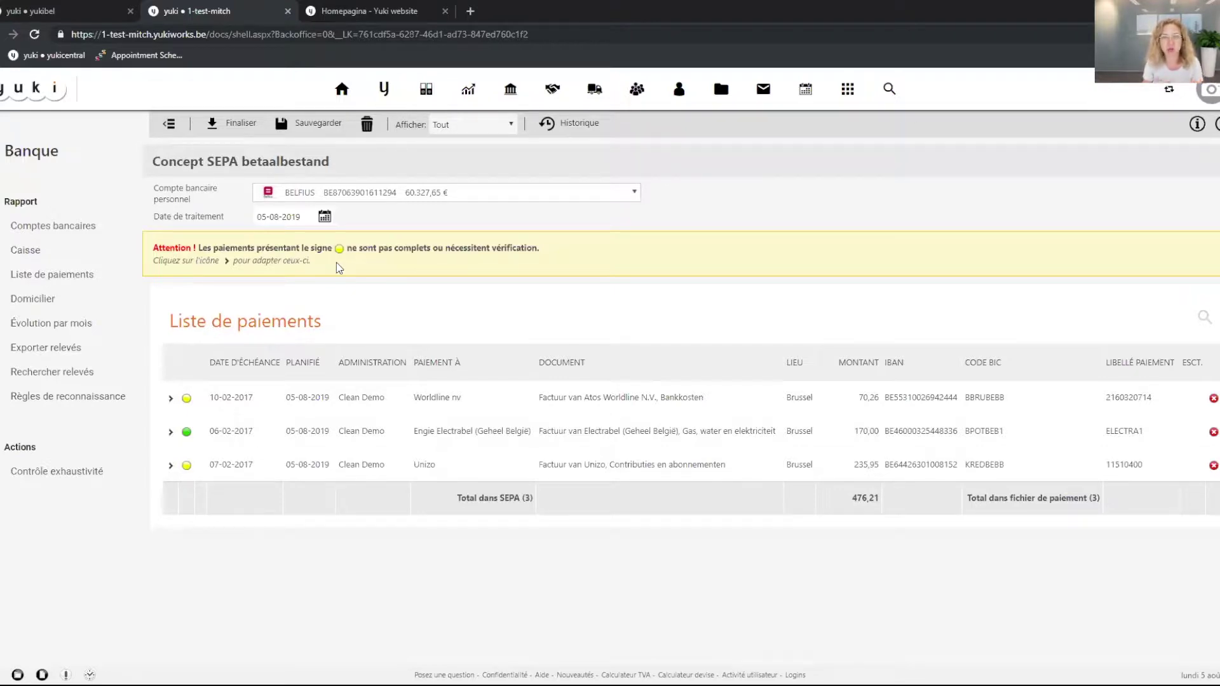
Set the Worldline payment's date to 12-08-2019, save it and confirm its bank account for this payment only
left_click(171, 401)
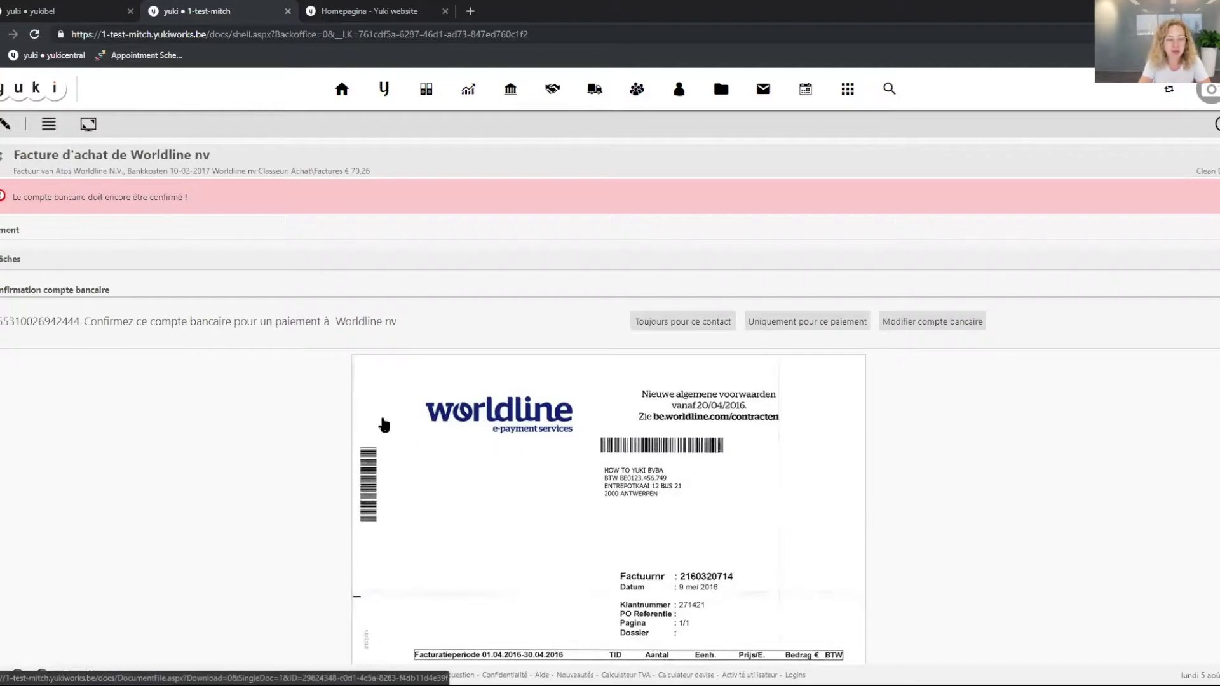
left_click(28, 337)
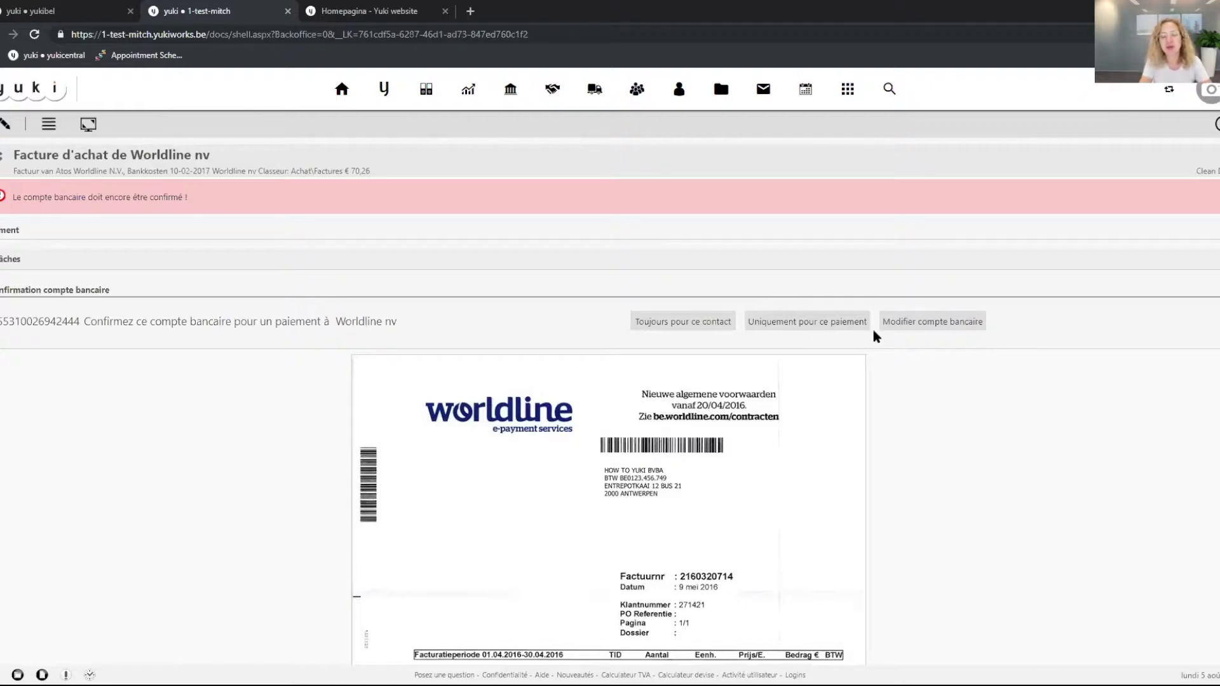
left_click(903, 326)
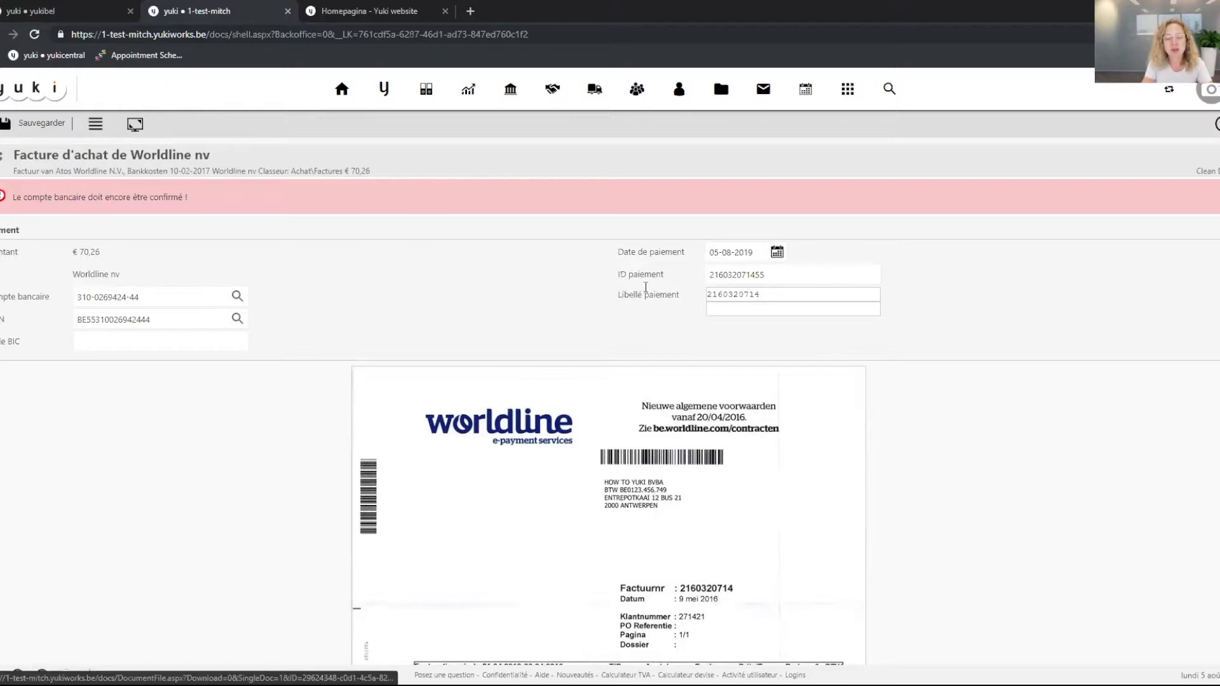
left_click(776, 254)
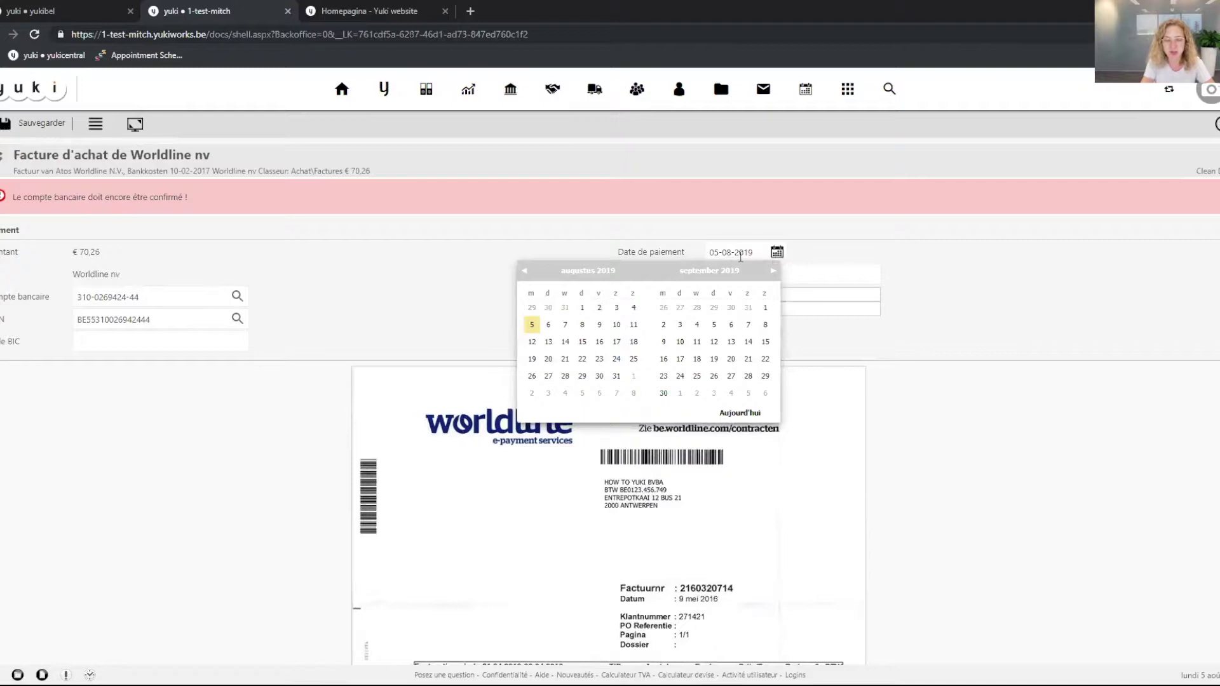
left_click(532, 342)
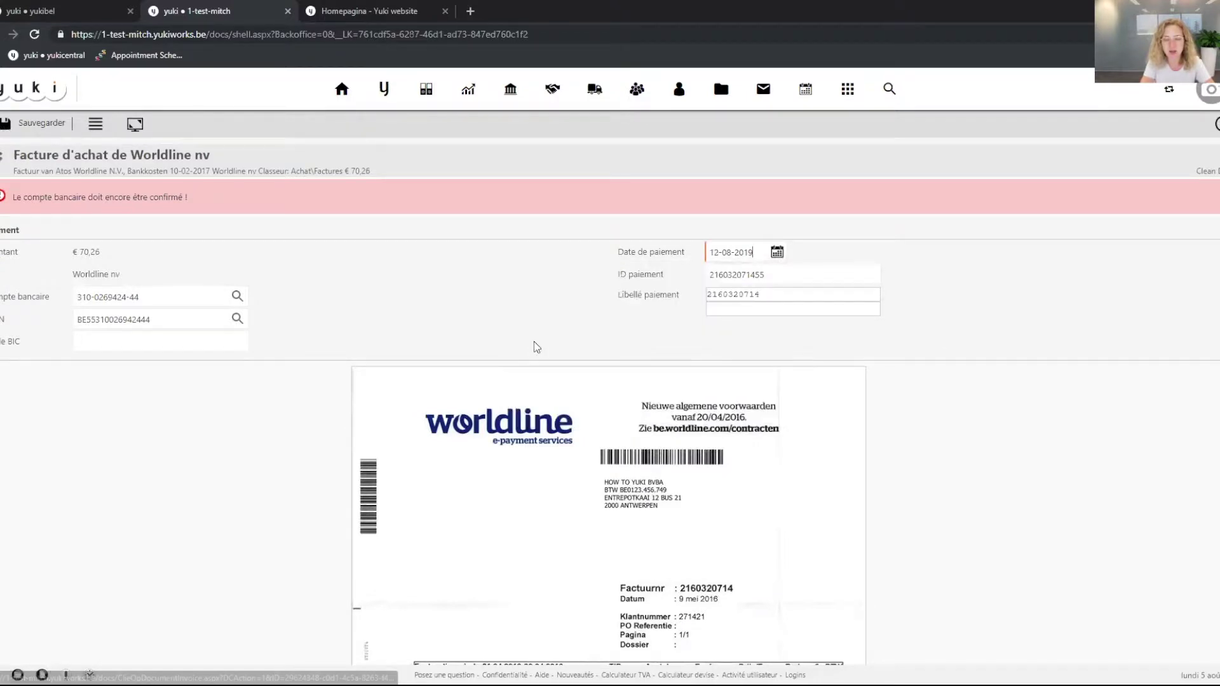
left_click(16, 127)
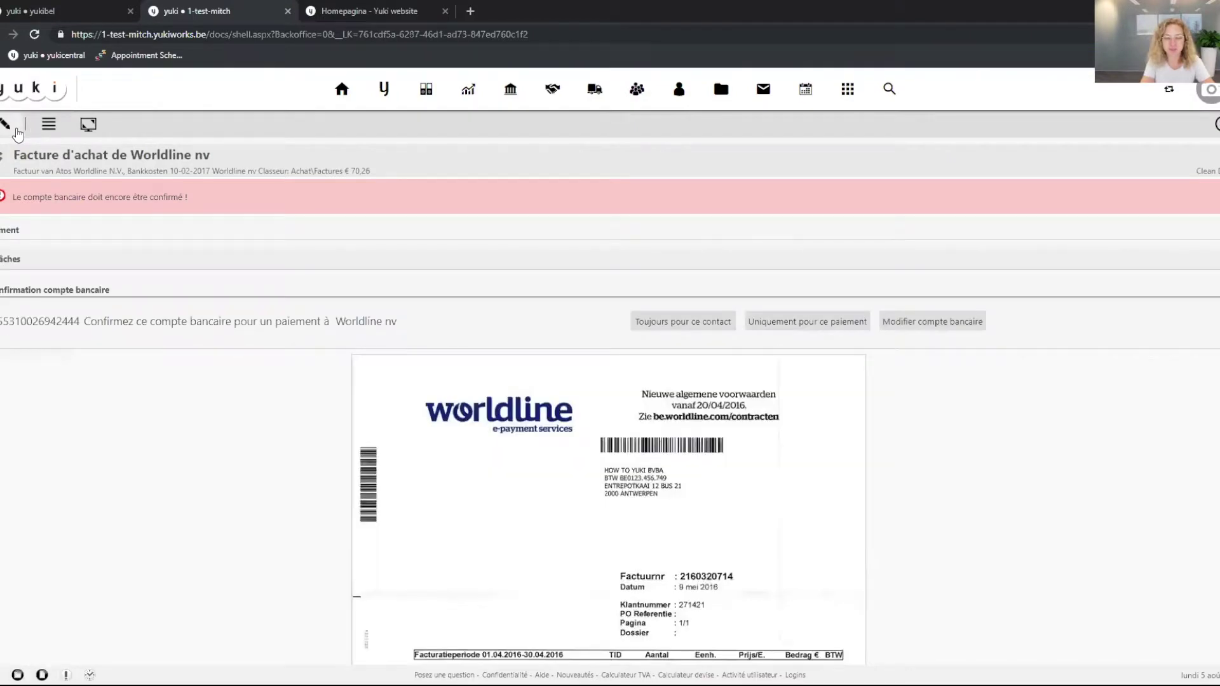
left_click(785, 329)
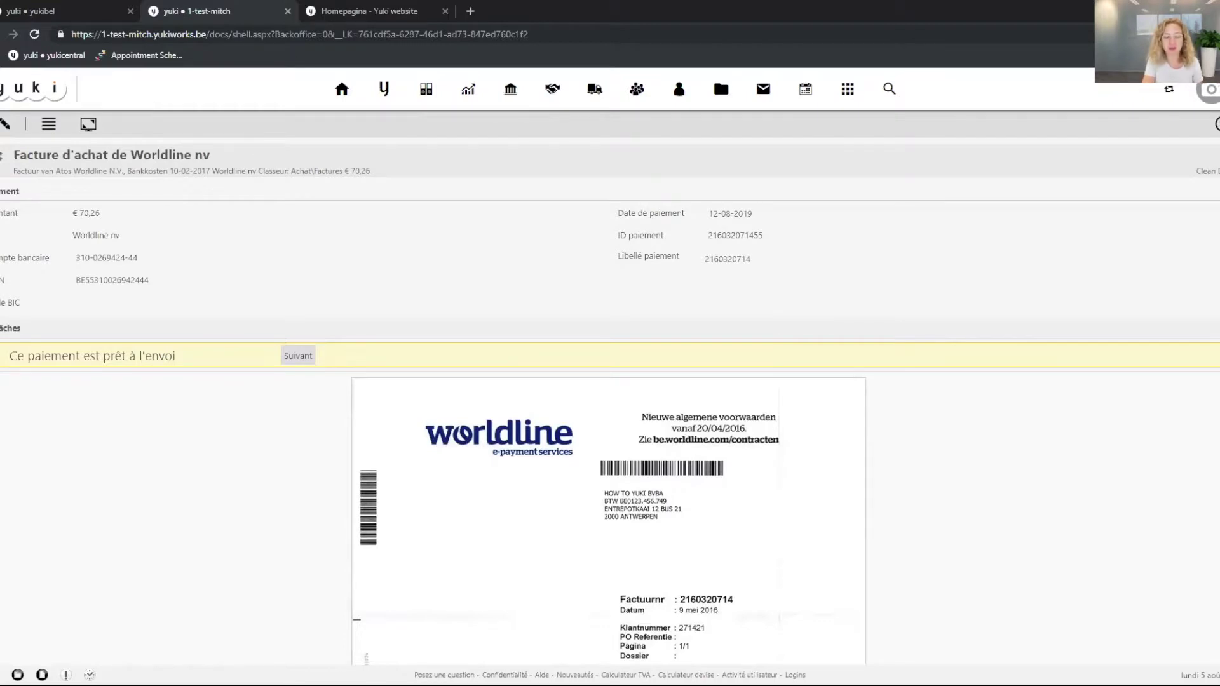
left_click(287, 357)
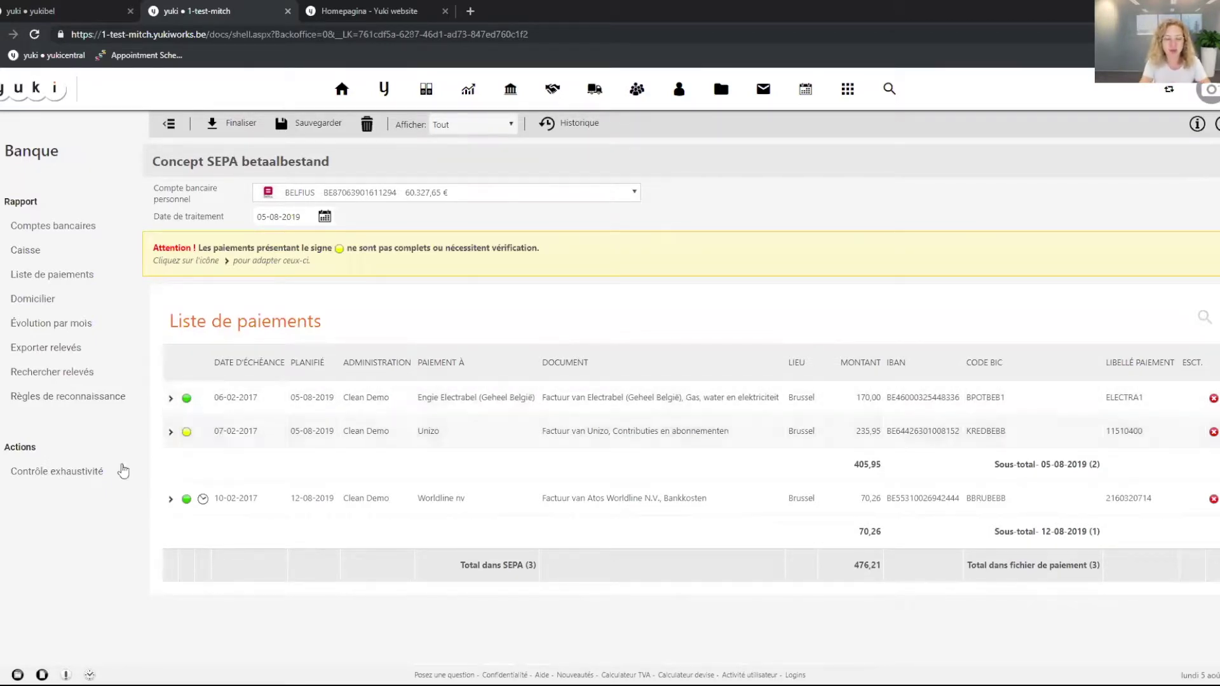
Confirm the Unizo bank account for this payment only and return to the draft SEPA file
left_click(172, 436)
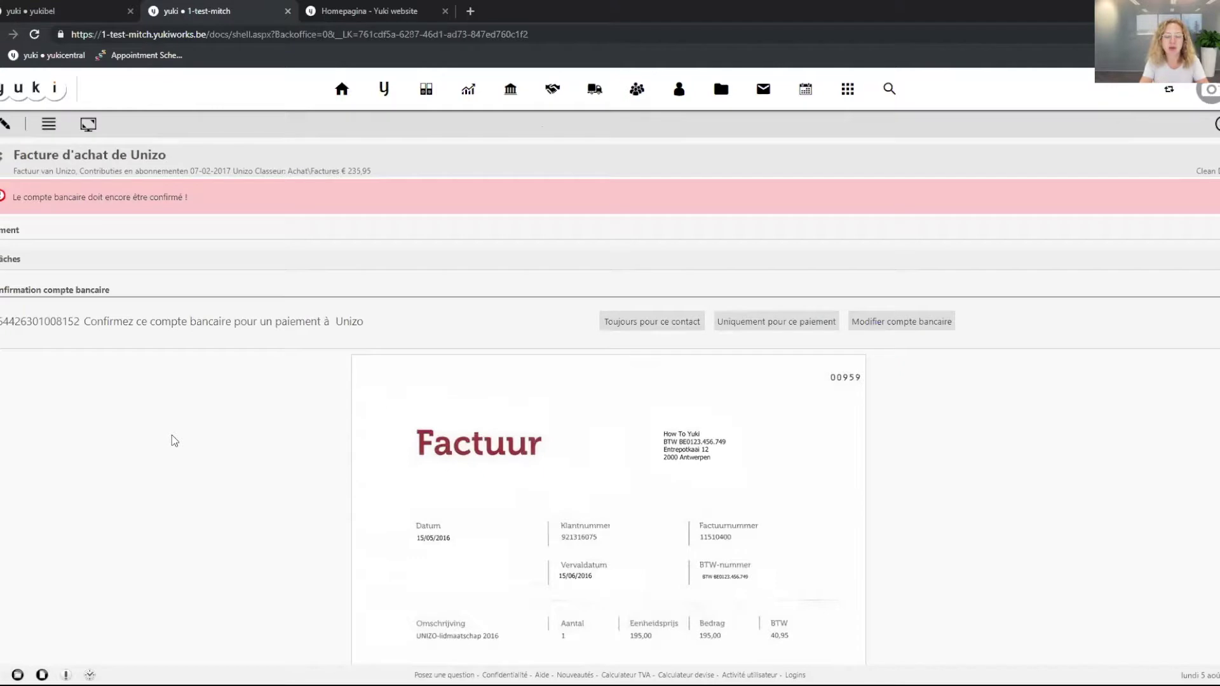
left_click(762, 324)
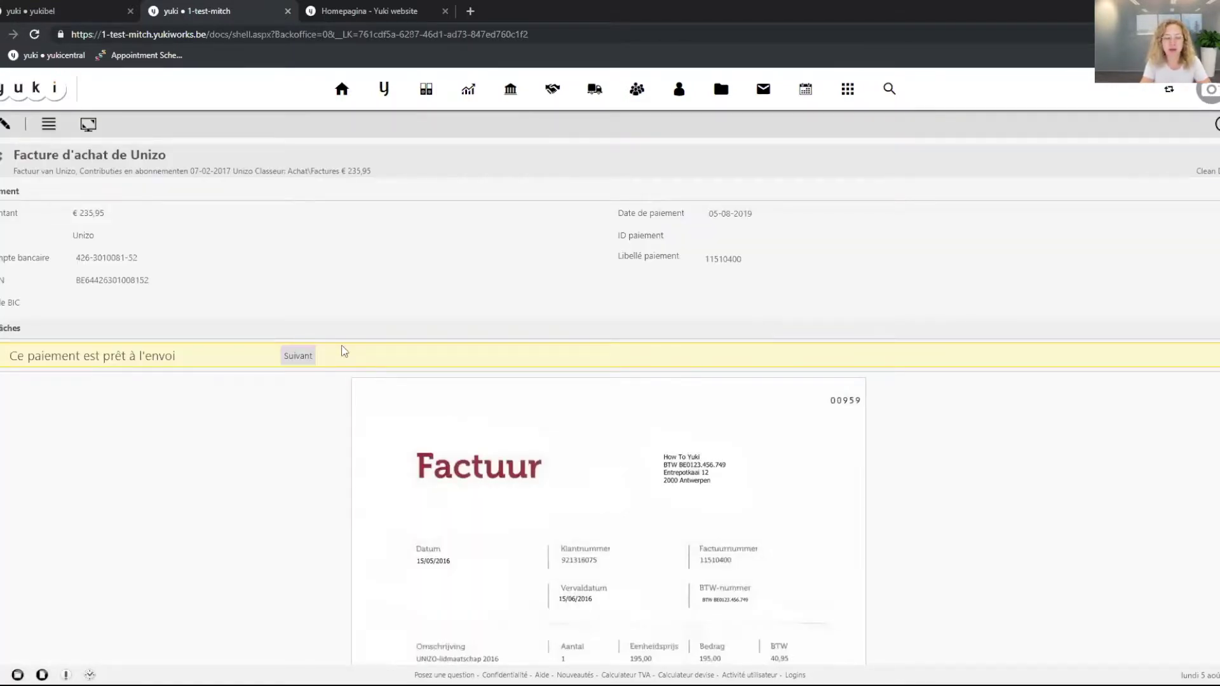
left_click(303, 359)
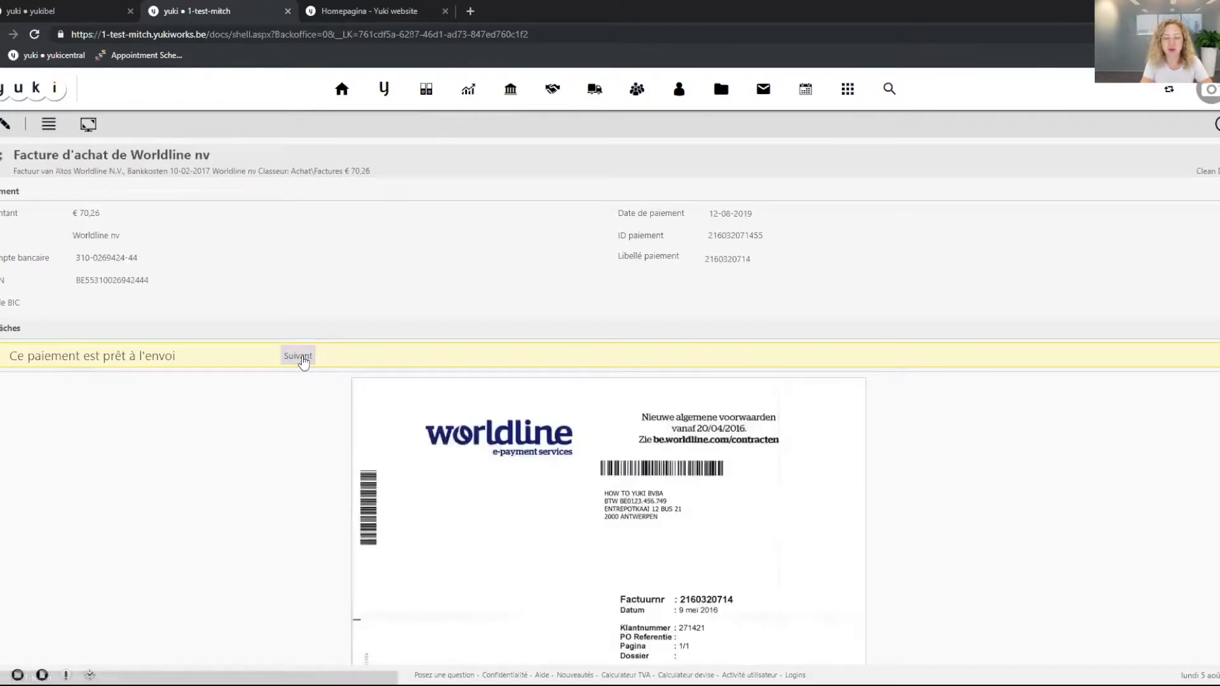
left_click(302, 359)
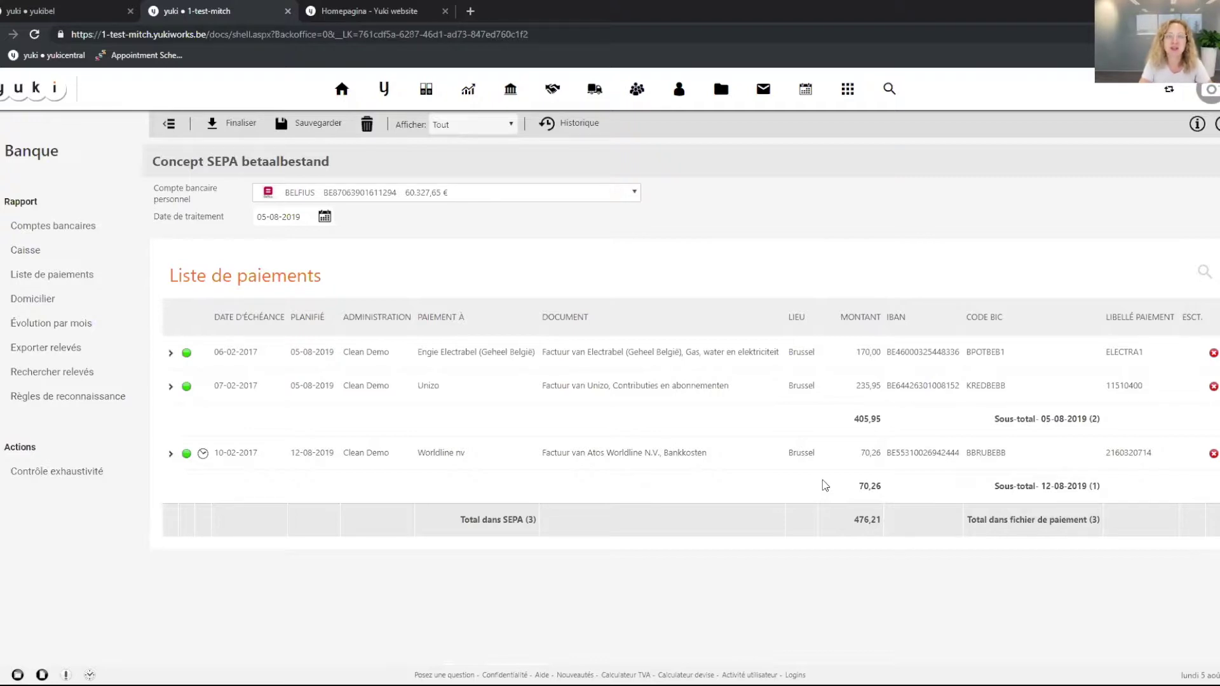
Finalise the draft SEPA payment file and download it
left_click(218, 124)
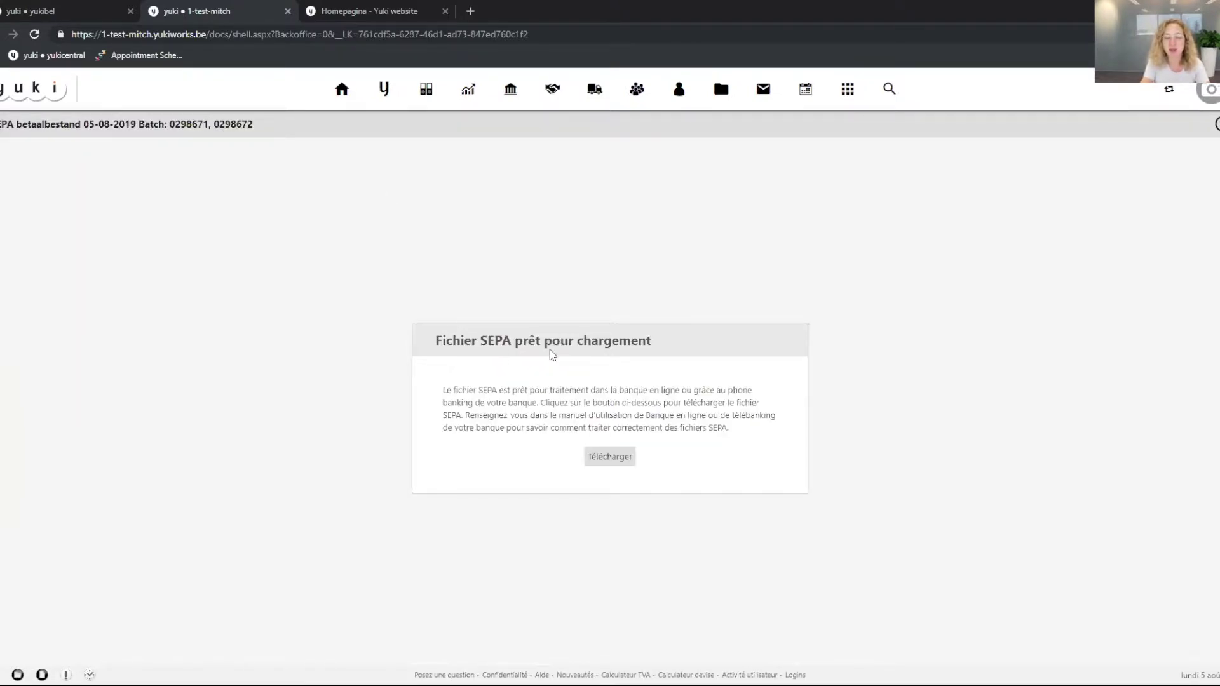
left_click(603, 460)
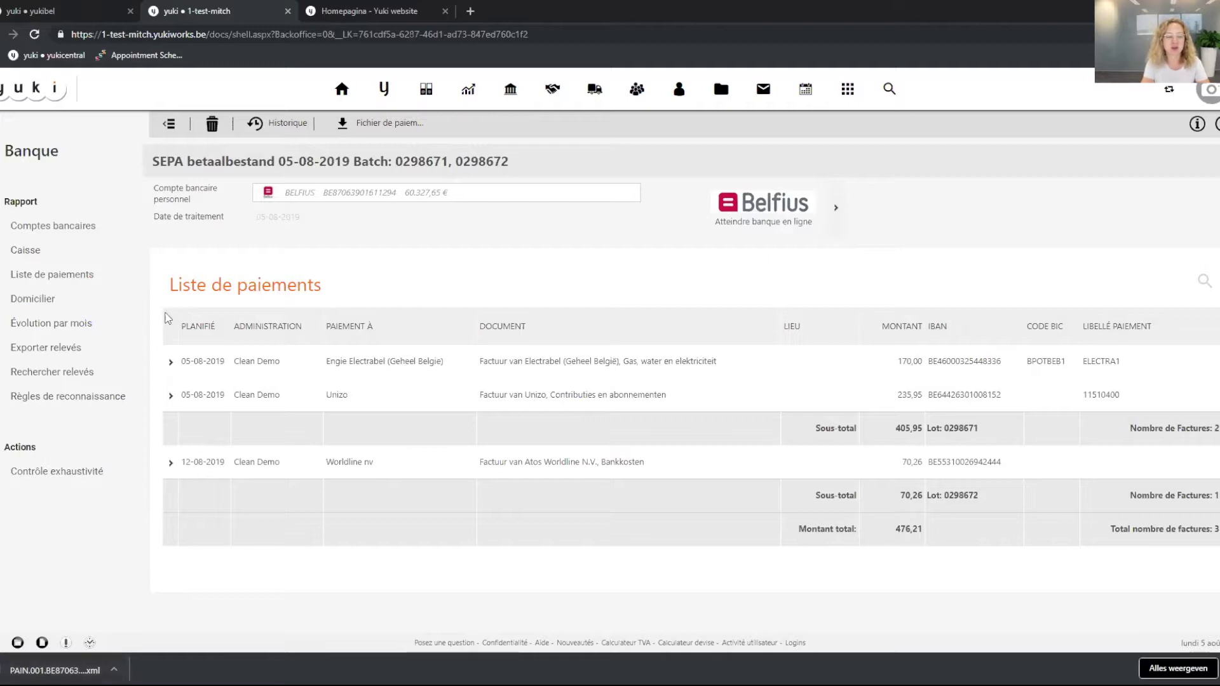
Return to the payment list and show its payment files under the Historique status
left_click(56, 278)
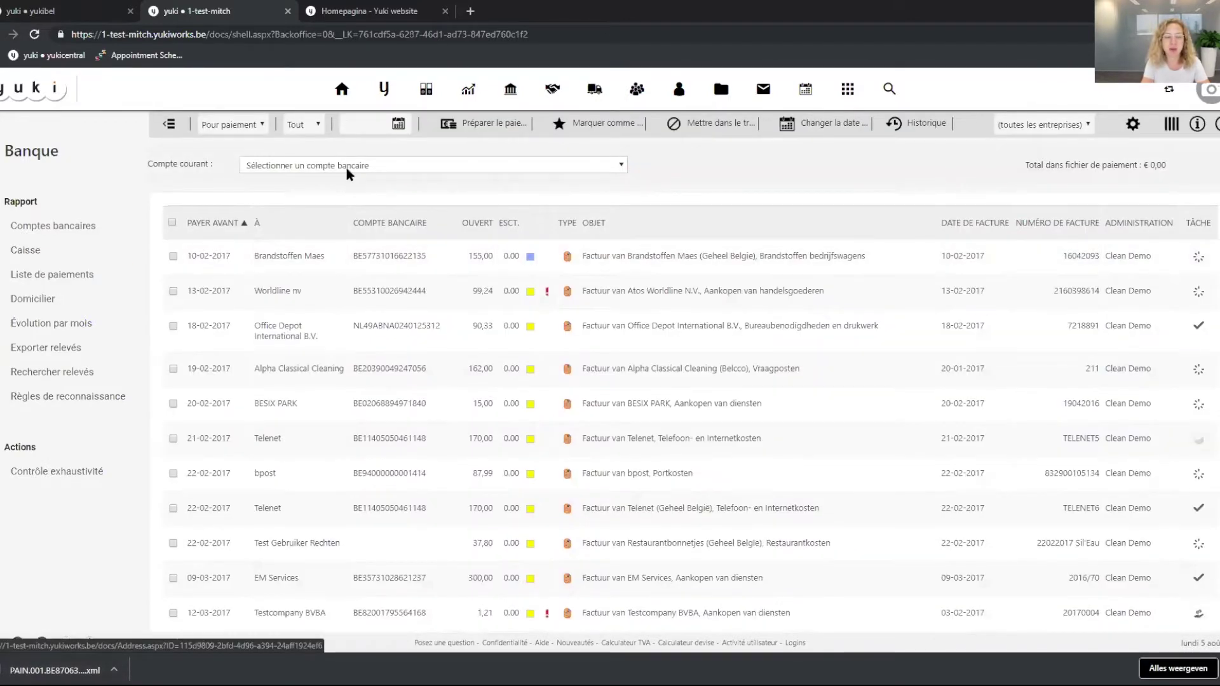
left_click(216, 123)
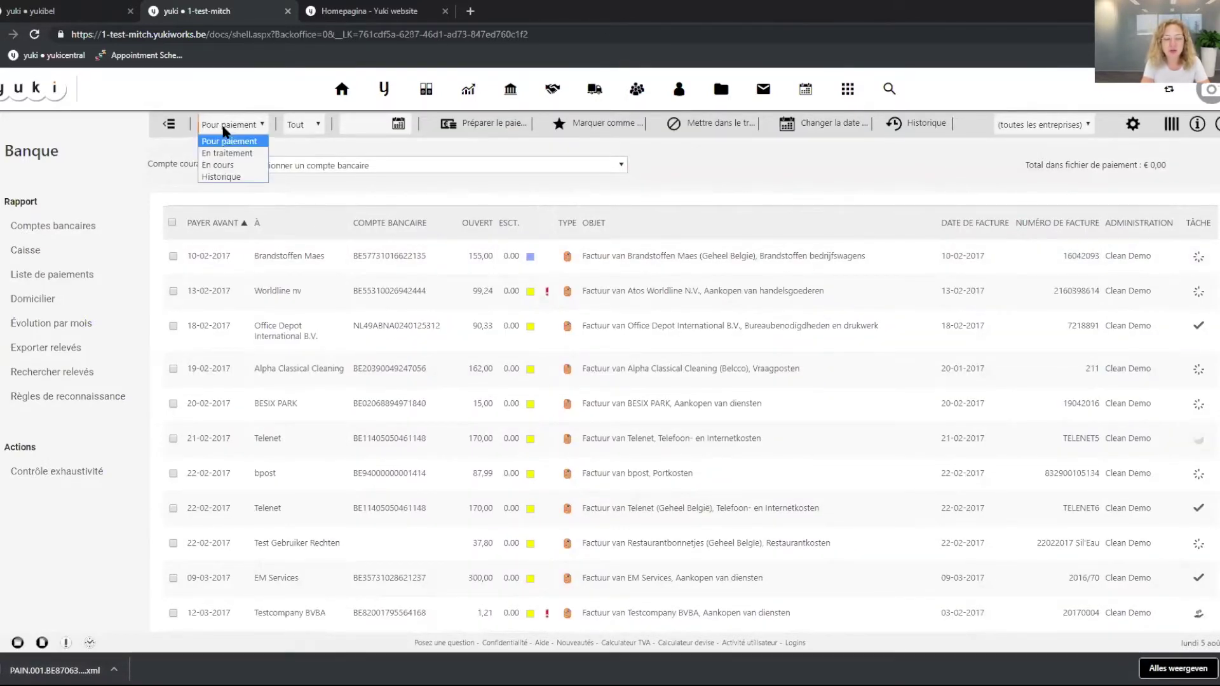
left_click(224, 177)
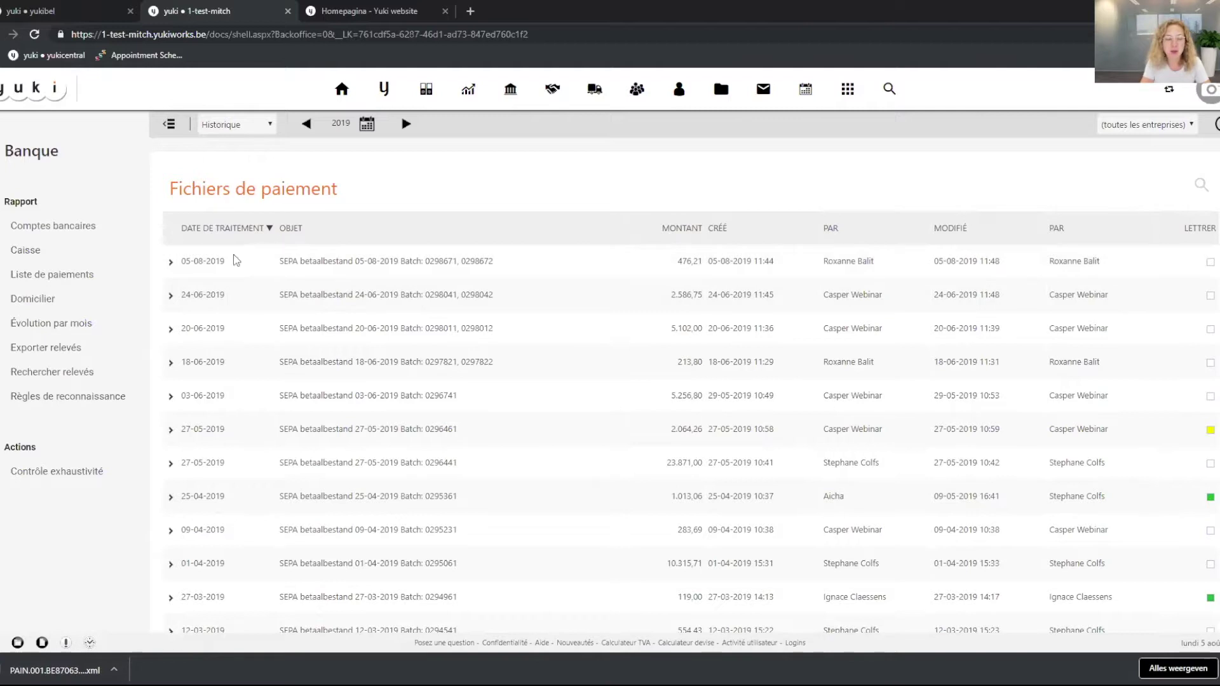
Review the SEPA payment file dated 05-08-2019, then return to the payment list with the status Pour paiement
left_click(172, 263)
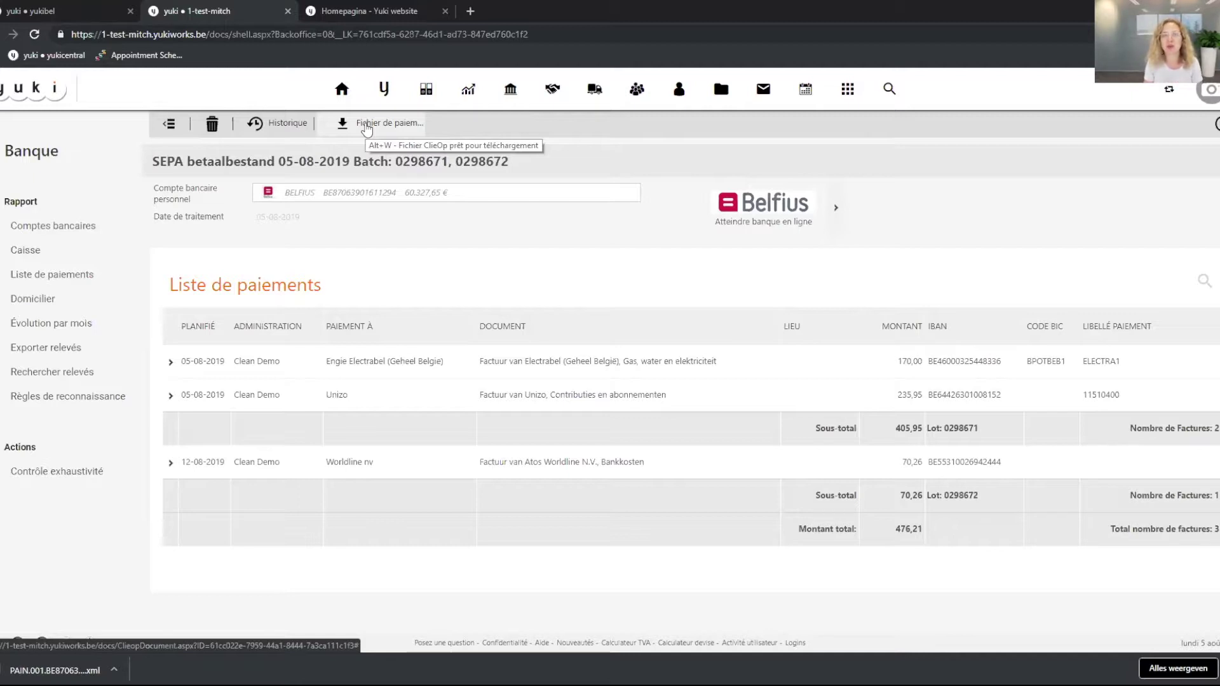
left_click(37, 283)
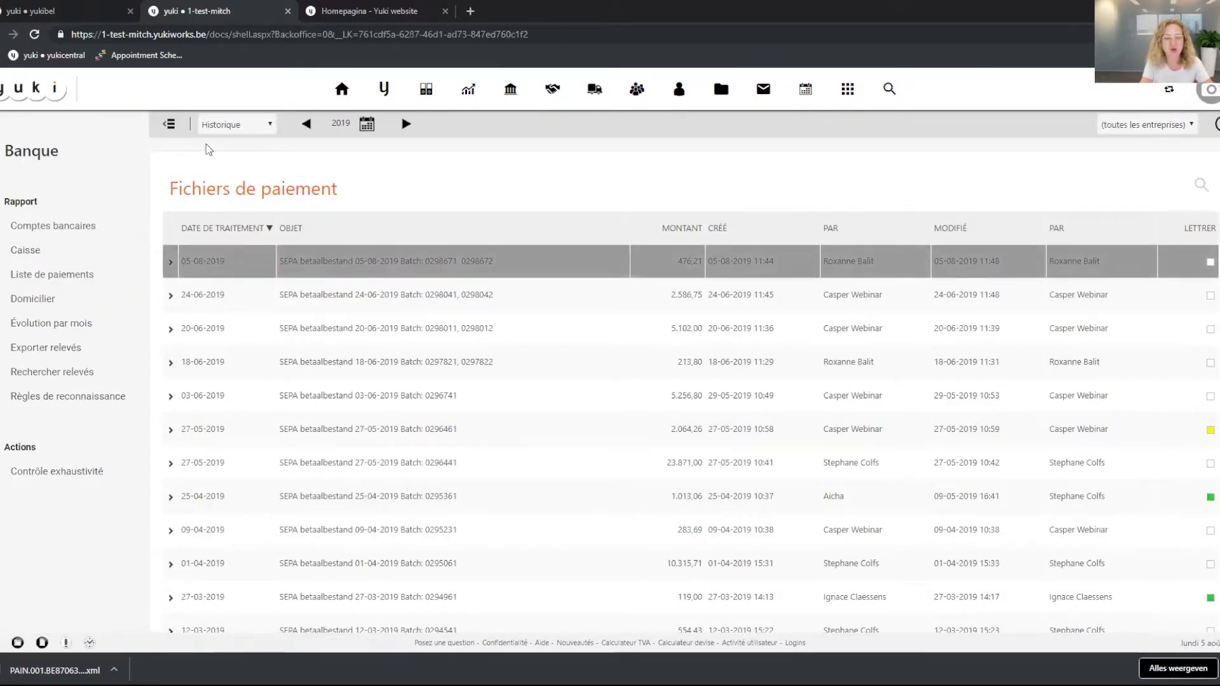
left_click(214, 130)
left_click(218, 144)
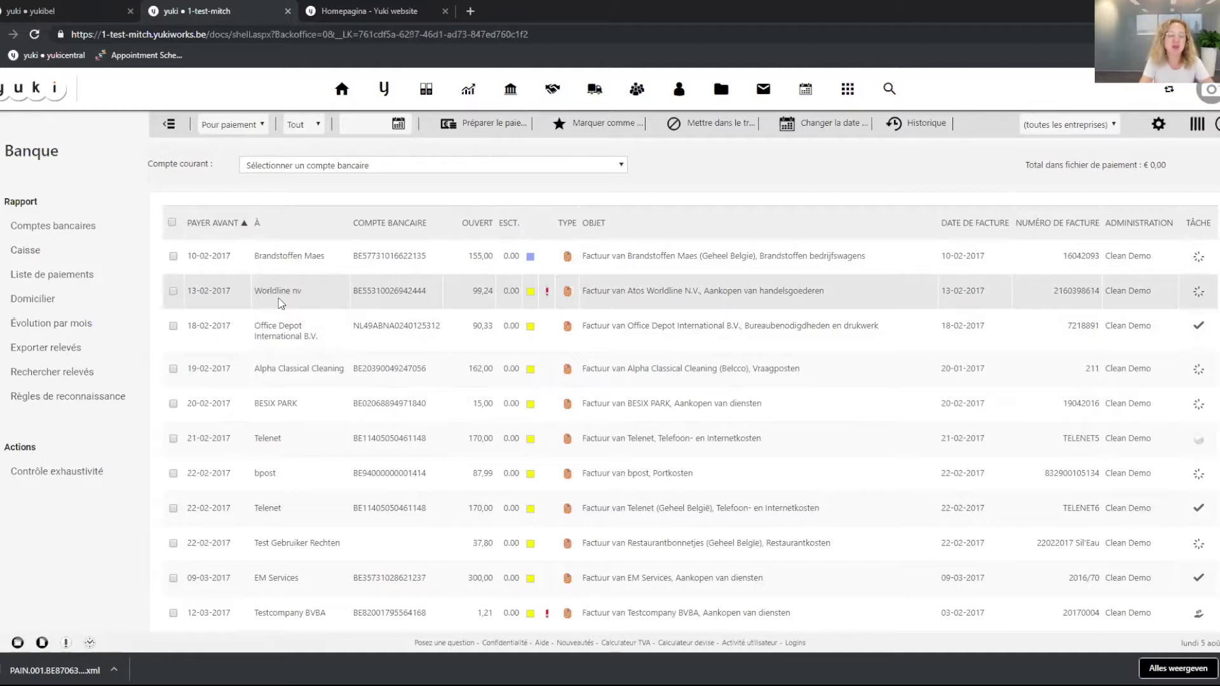
Put the Worldline invoice due 13-02-2017 into processing so it leaves the Pour paiement list
left_click(174, 291)
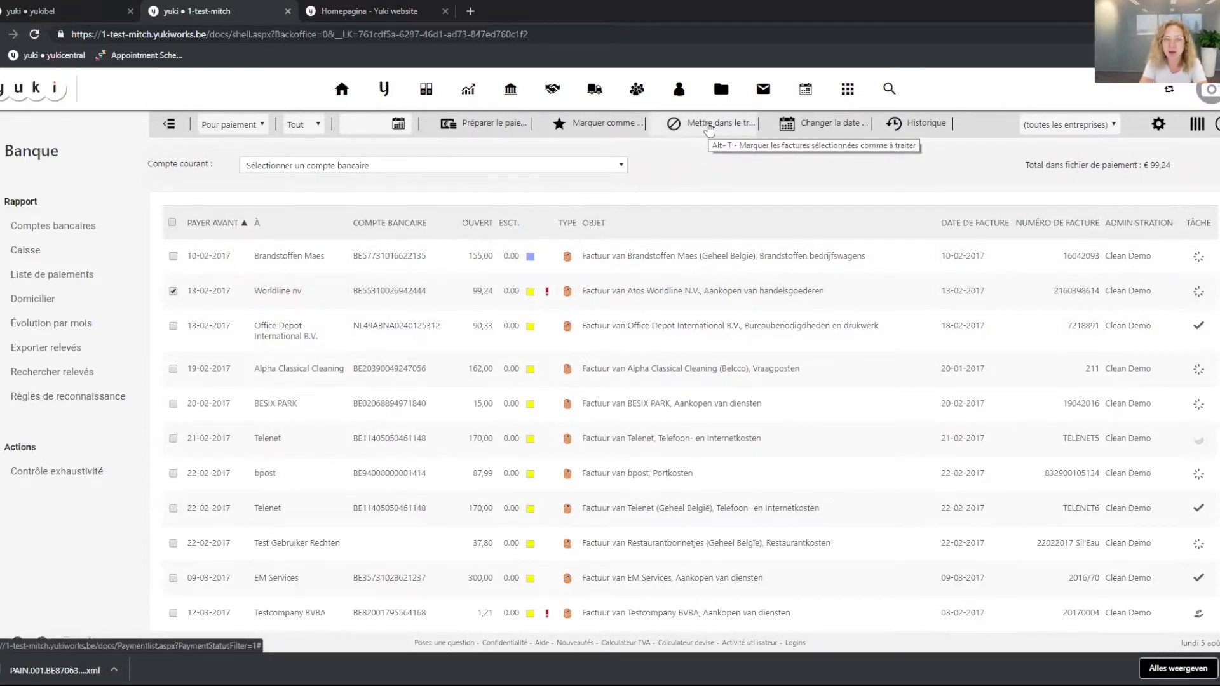
left_click(241, 126)
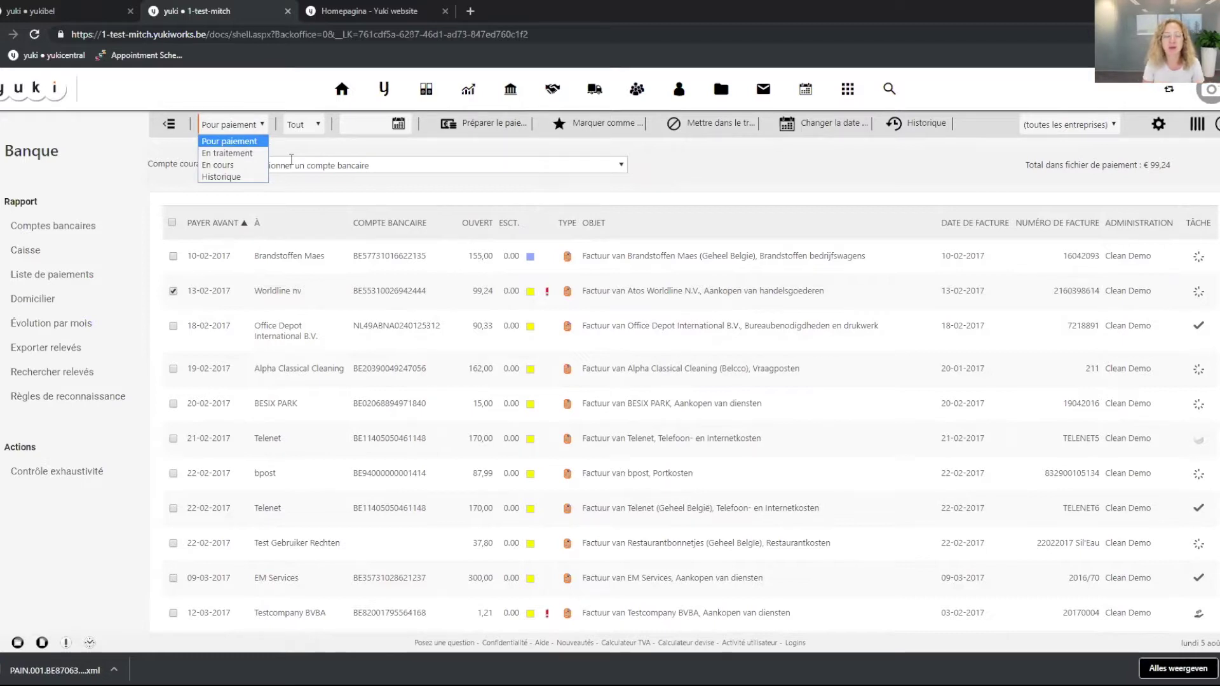
left_click(317, 145)
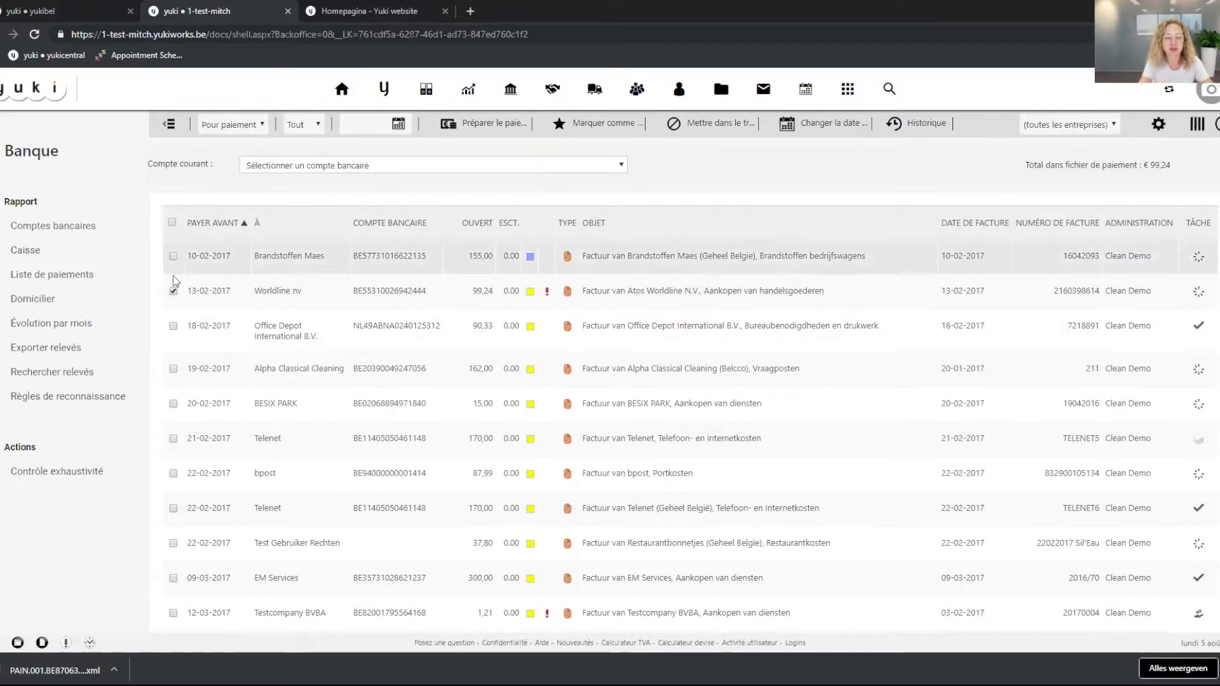
left_click(719, 125)
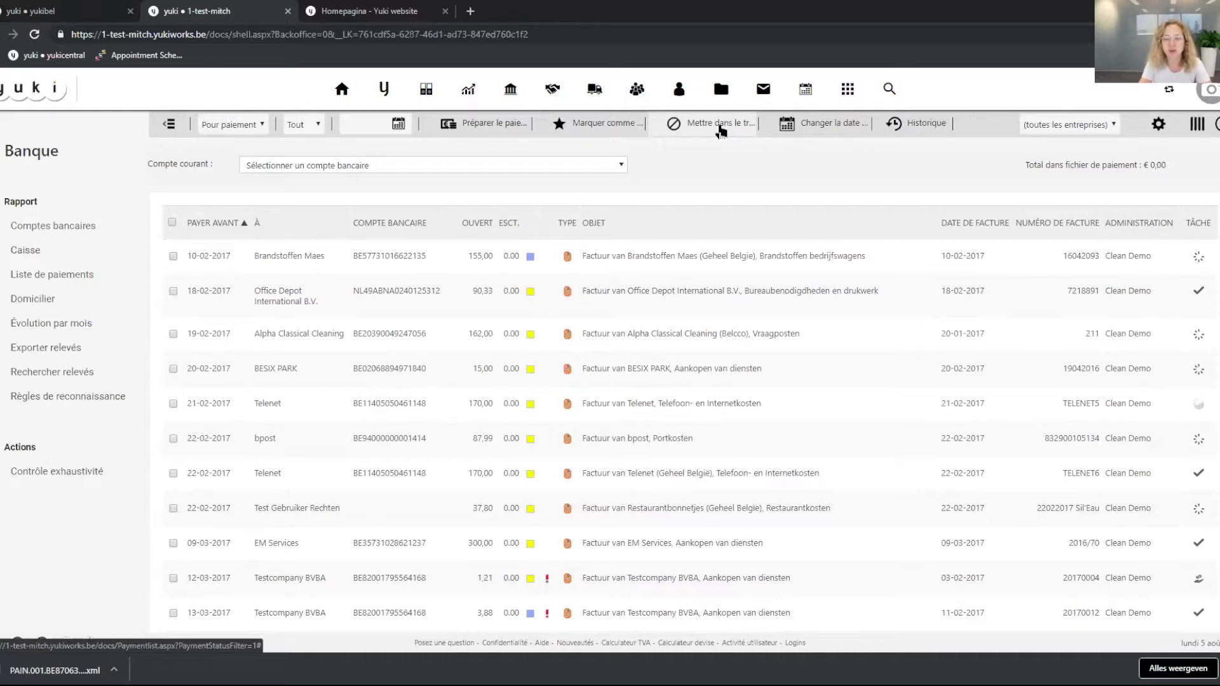
Select the Brandstoffen Maes and Office Depot International invoices in the payment list
left_click(173, 256)
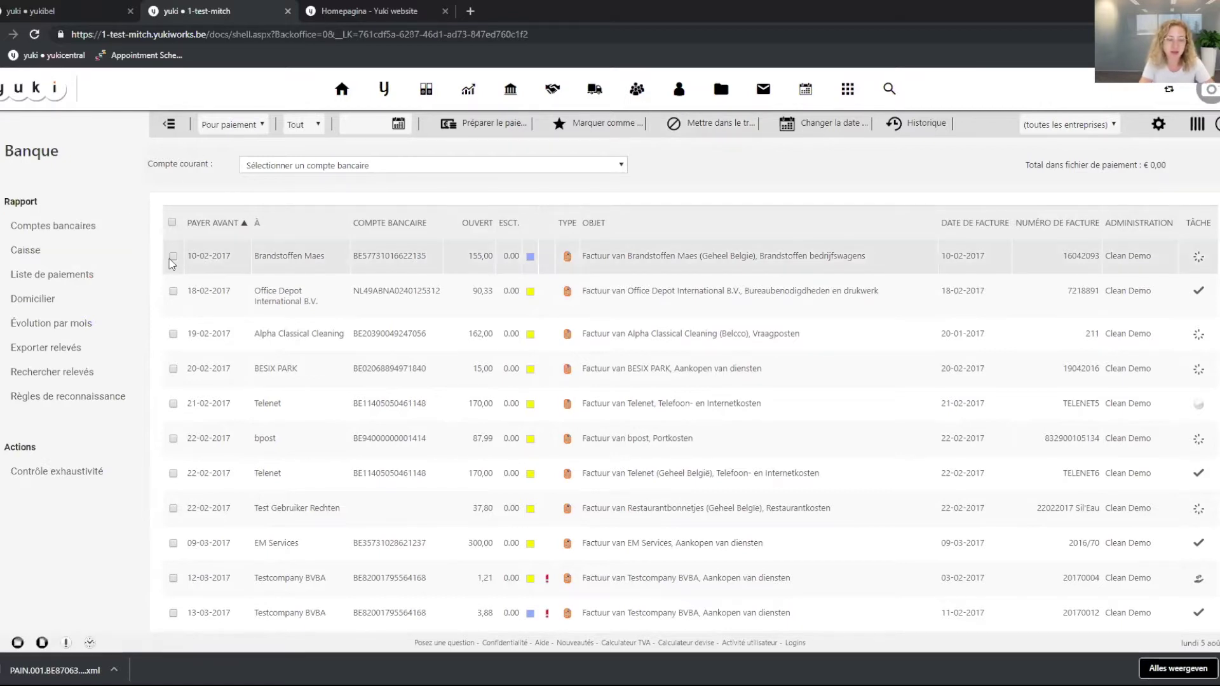
left_click(172, 291)
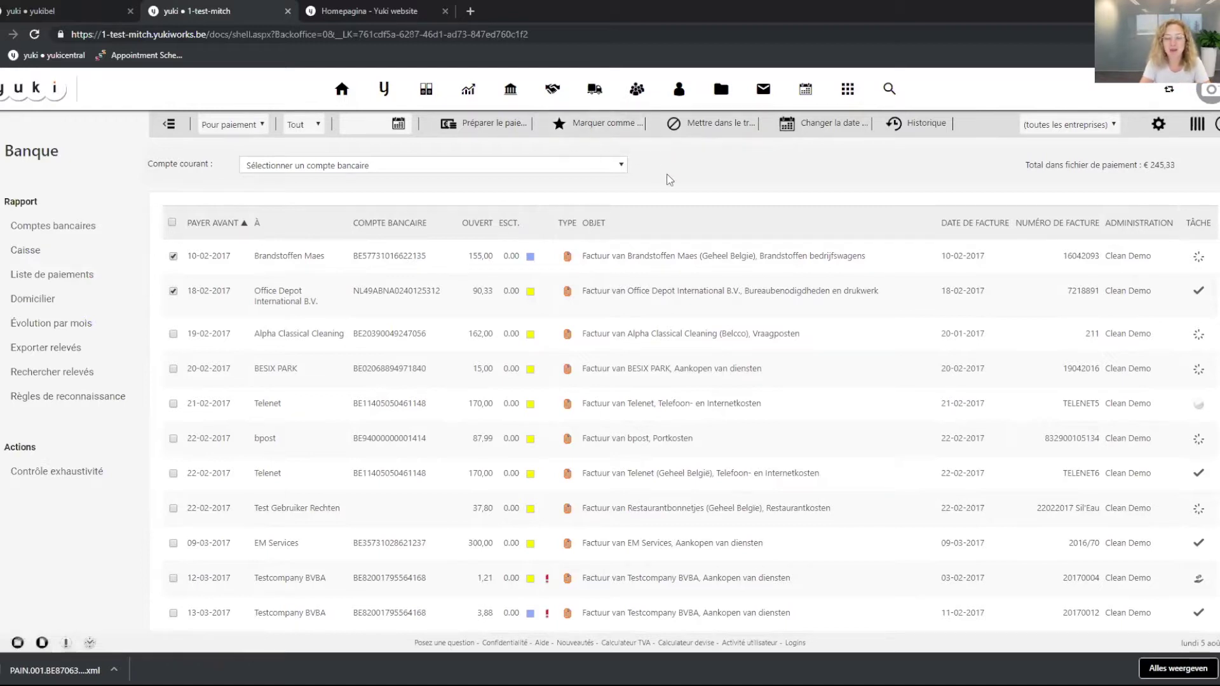
Show the invoices with the status En traitement and select the Worldline invoice among them
left_click(248, 126)
left_click(246, 154)
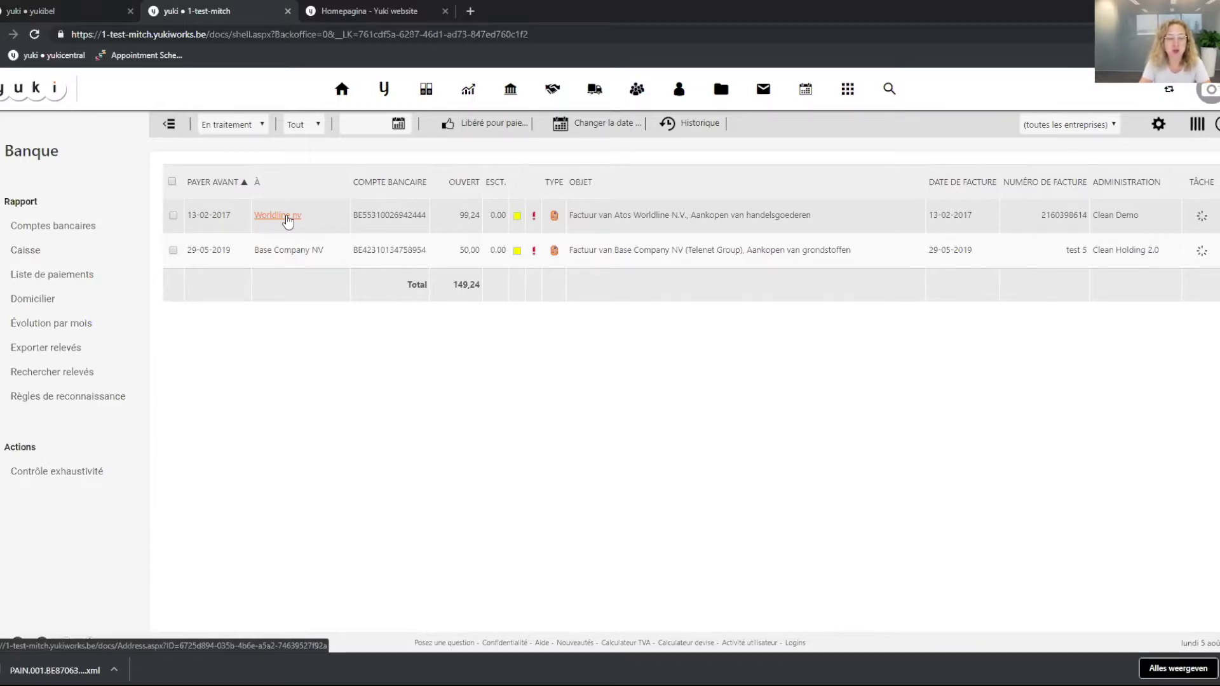
left_click(173, 216)
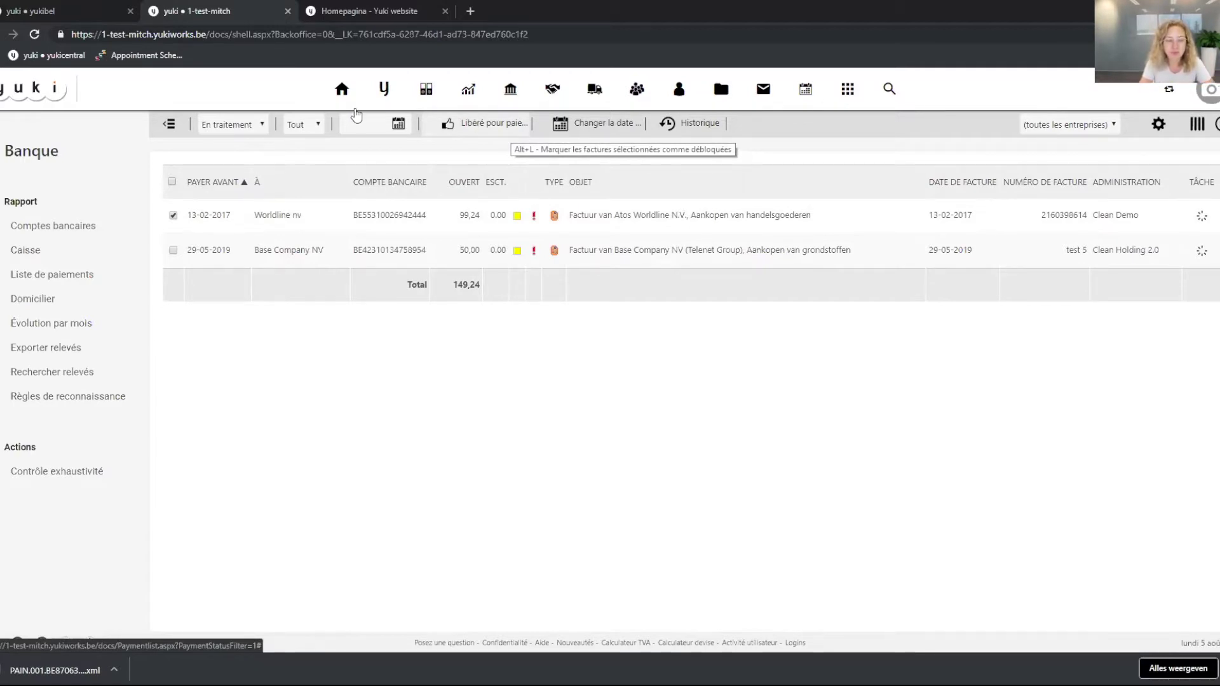
Under the En cours status, try to select the first Testcompany BVBA invoice, then try to add the NMBS invoice to the payment list
left_click(249, 127)
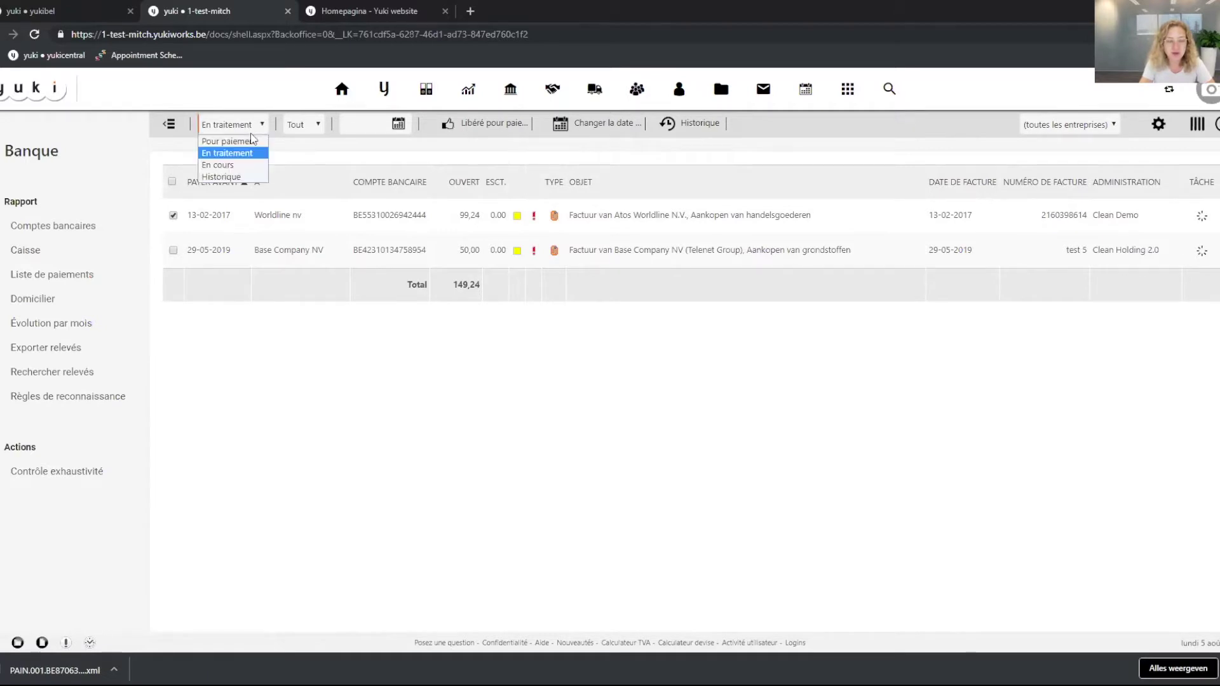
left_click(256, 165)
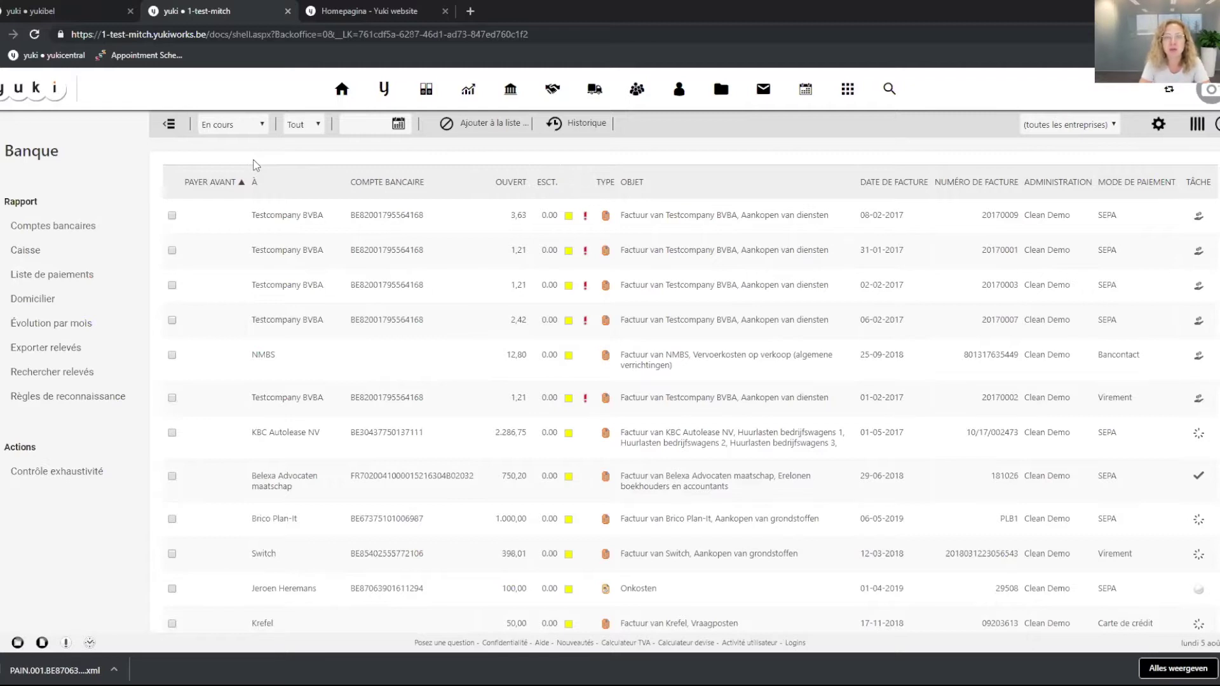
left_click(171, 219)
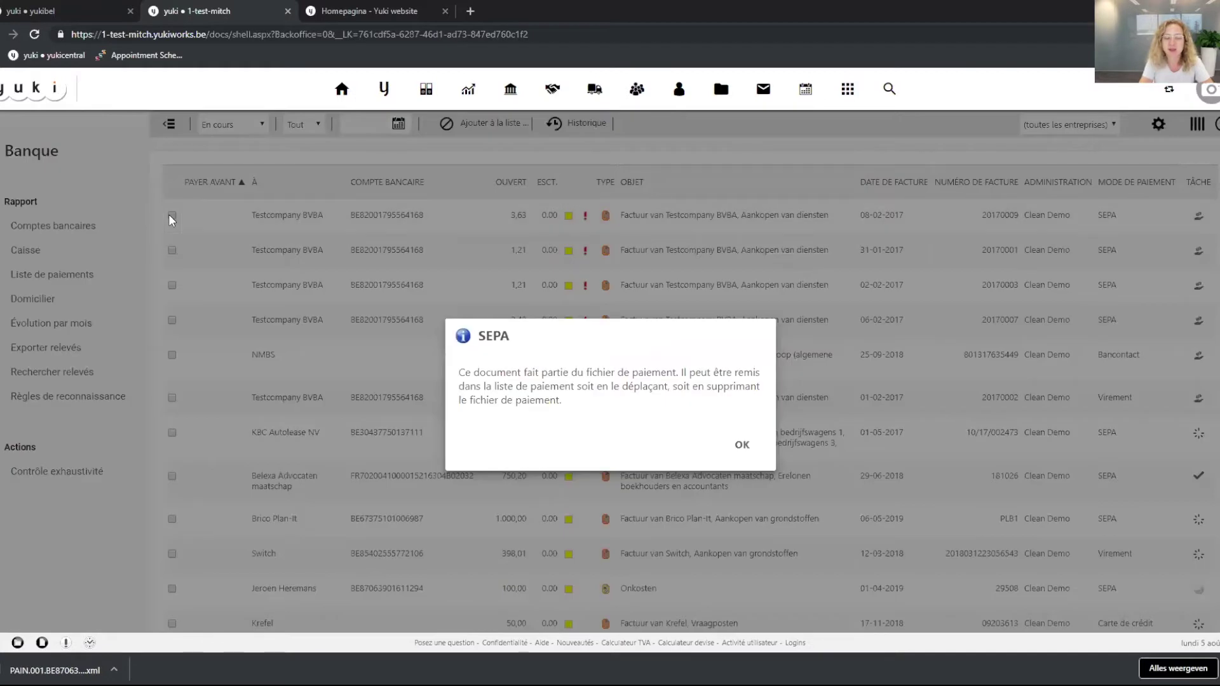
left_click(742, 446)
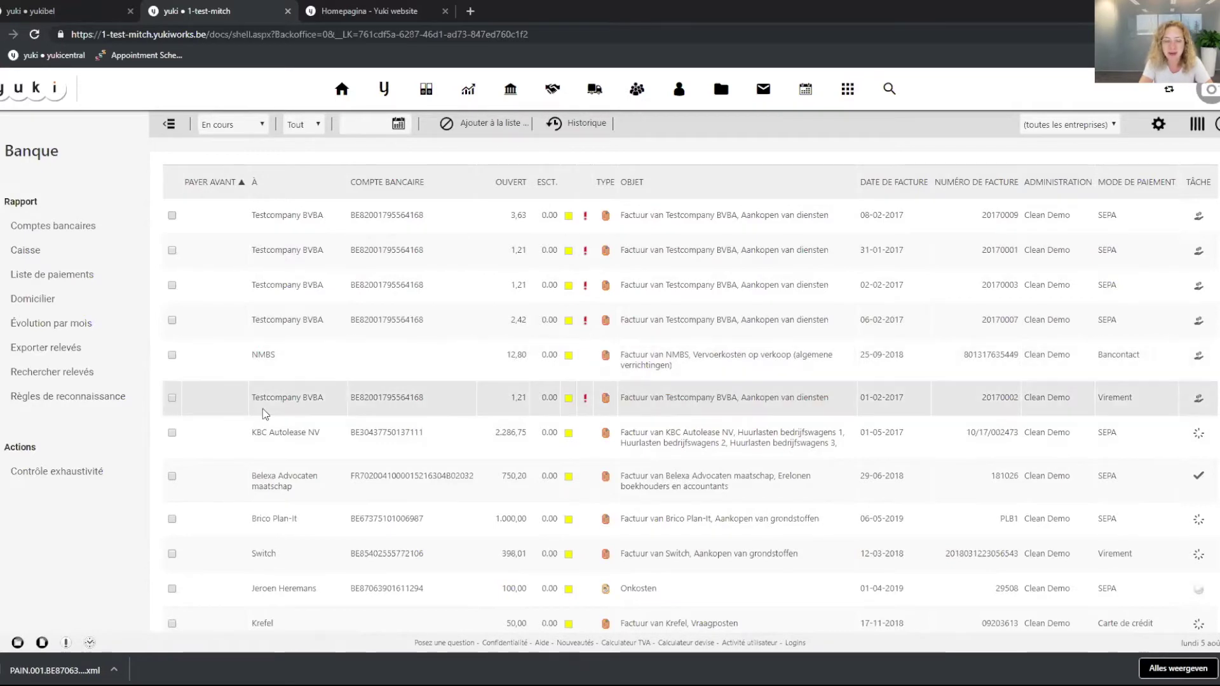
left_click(172, 355)
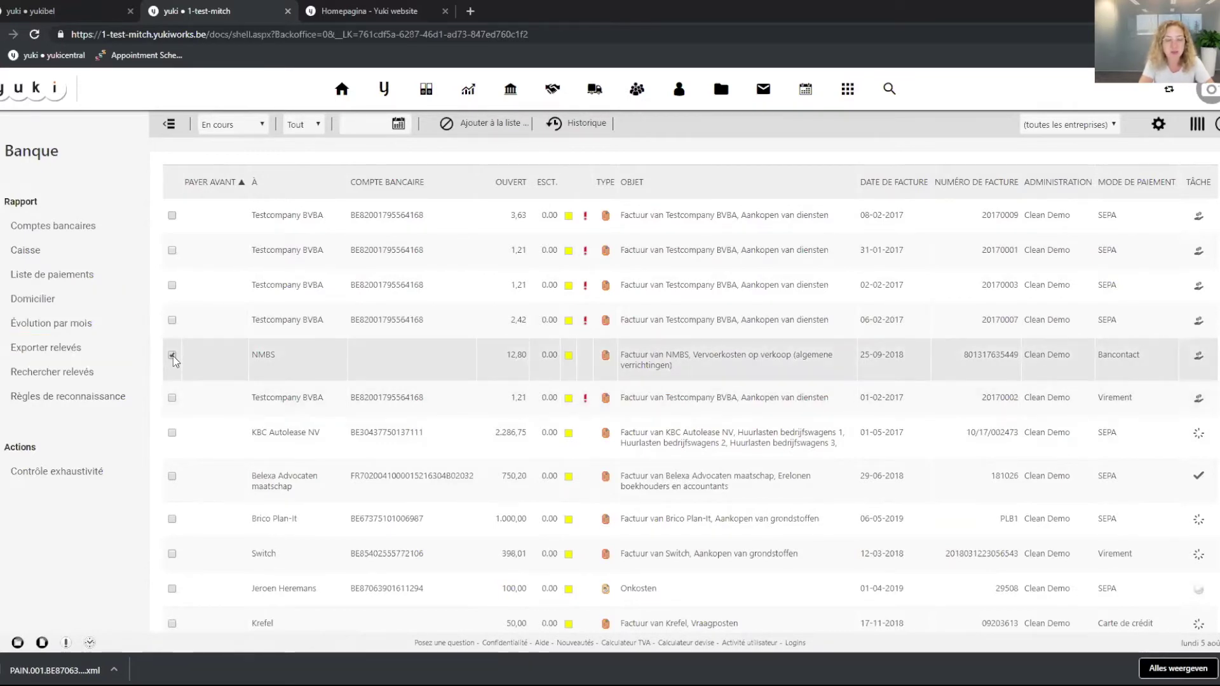
left_click(486, 130)
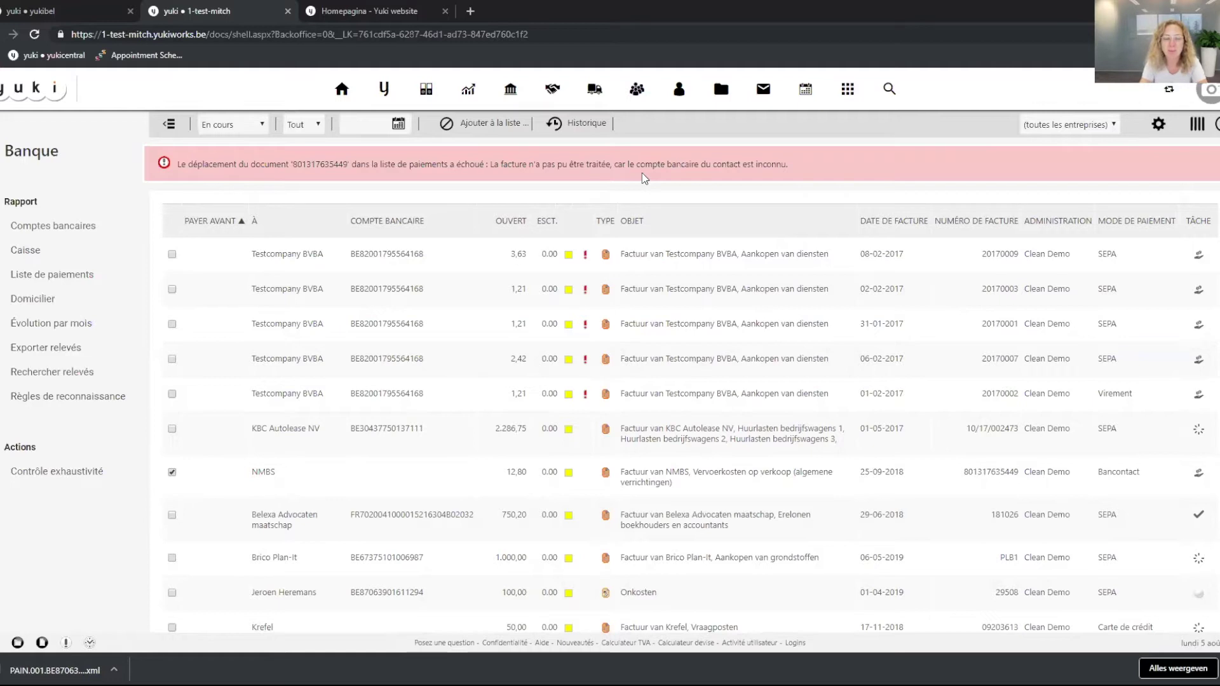
Show the payment files under the Historique status, then switch the payment list back to Pour paiement
left_click(250, 124)
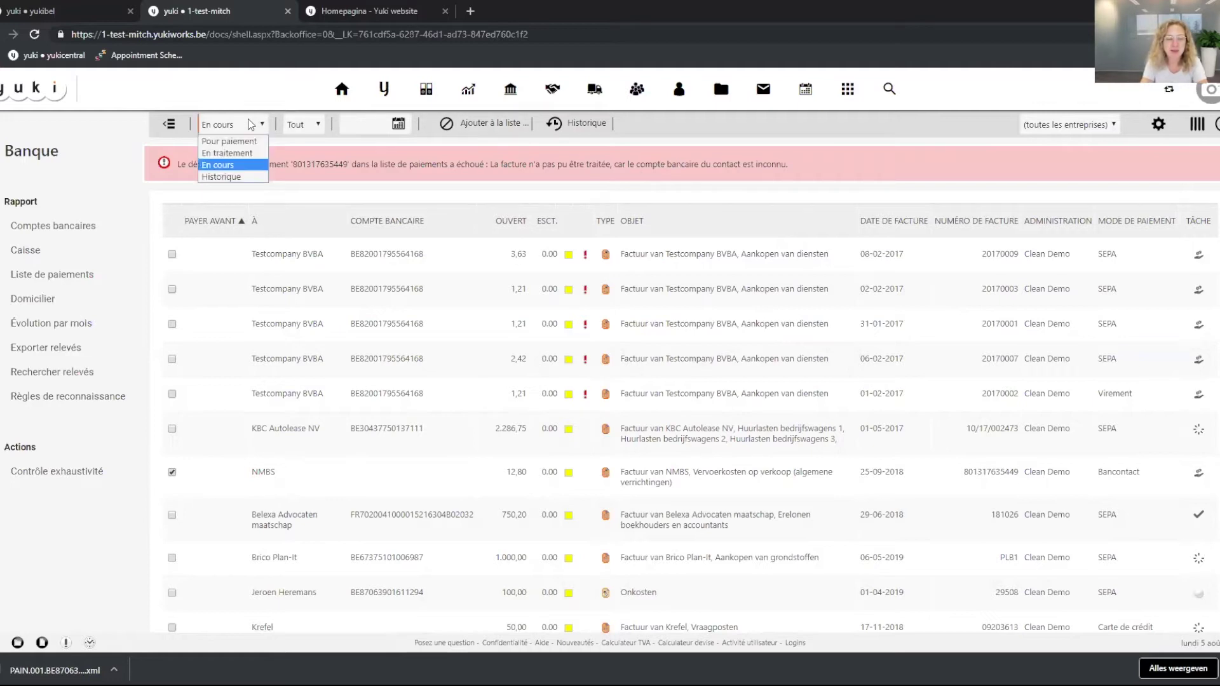
left_click(234, 178)
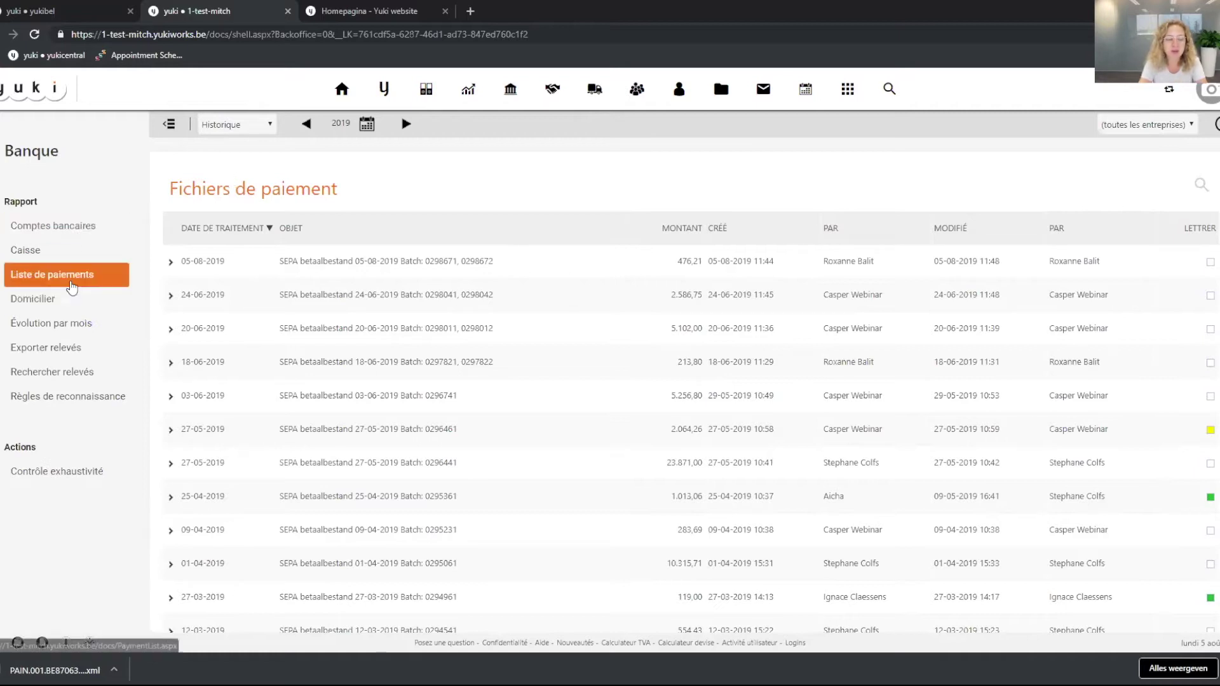
left_click(62, 281)
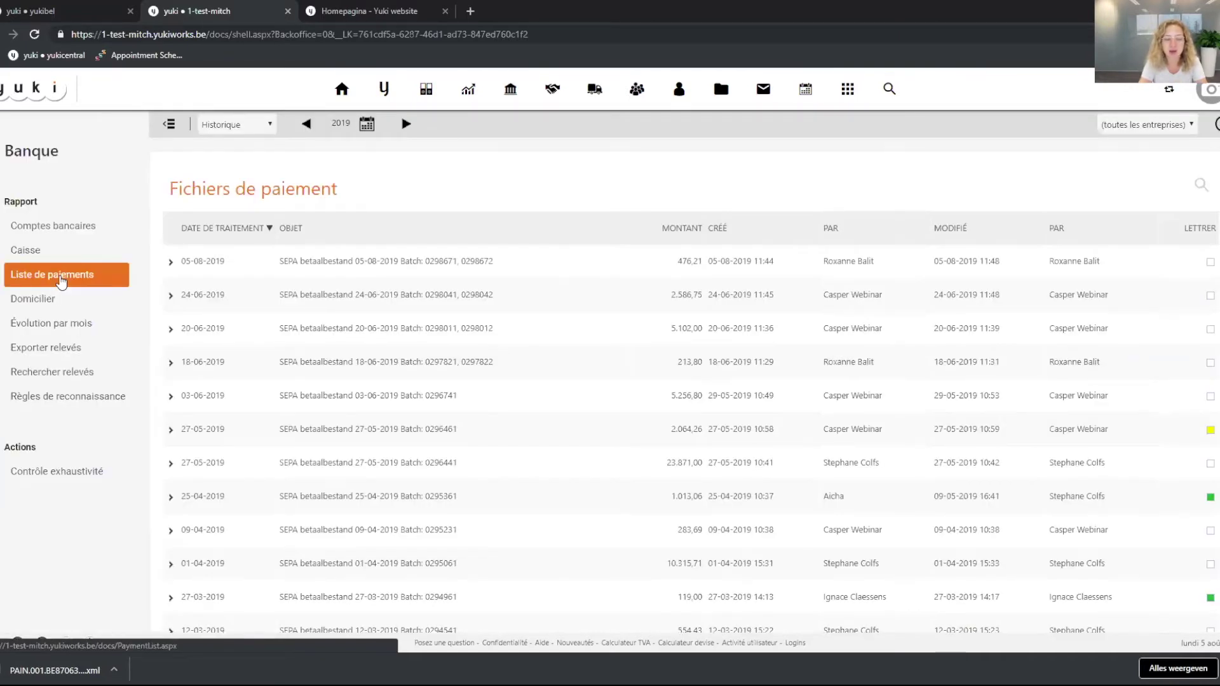
left_click(239, 125)
left_click(242, 142)
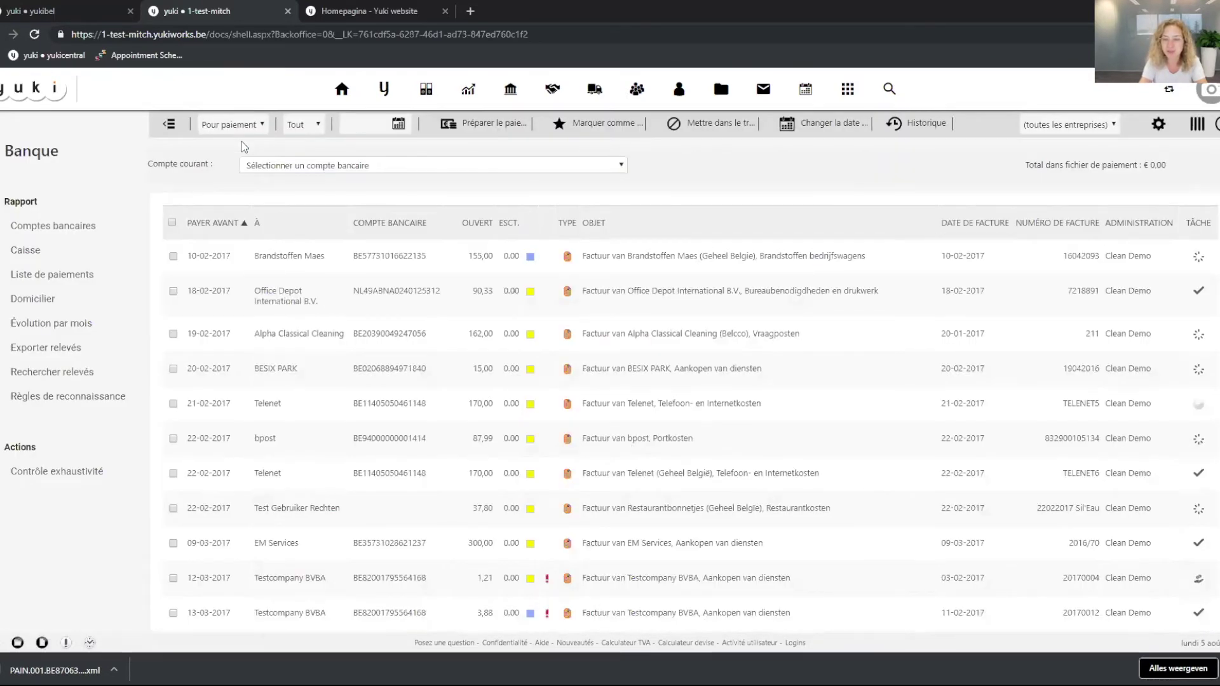
Open the payment list settings and demonstrate the payment list security option by disabling and re-enabling it
left_click(1159, 126)
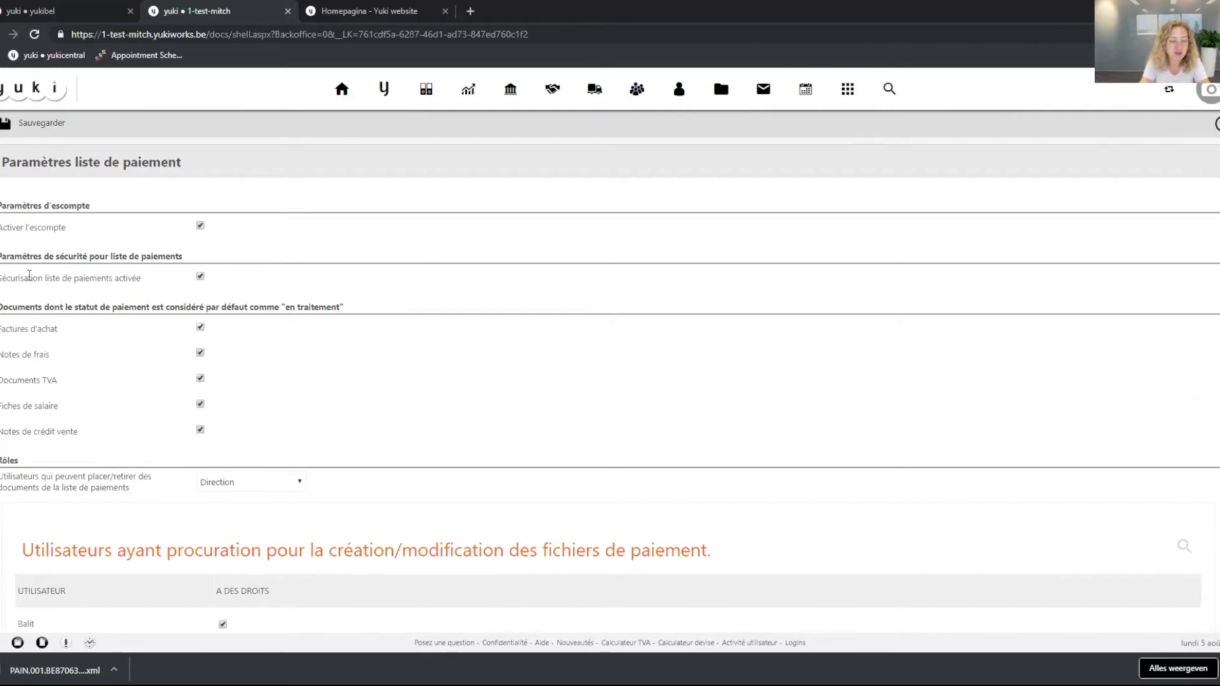
left_click_drag(1, 279, 146, 286)
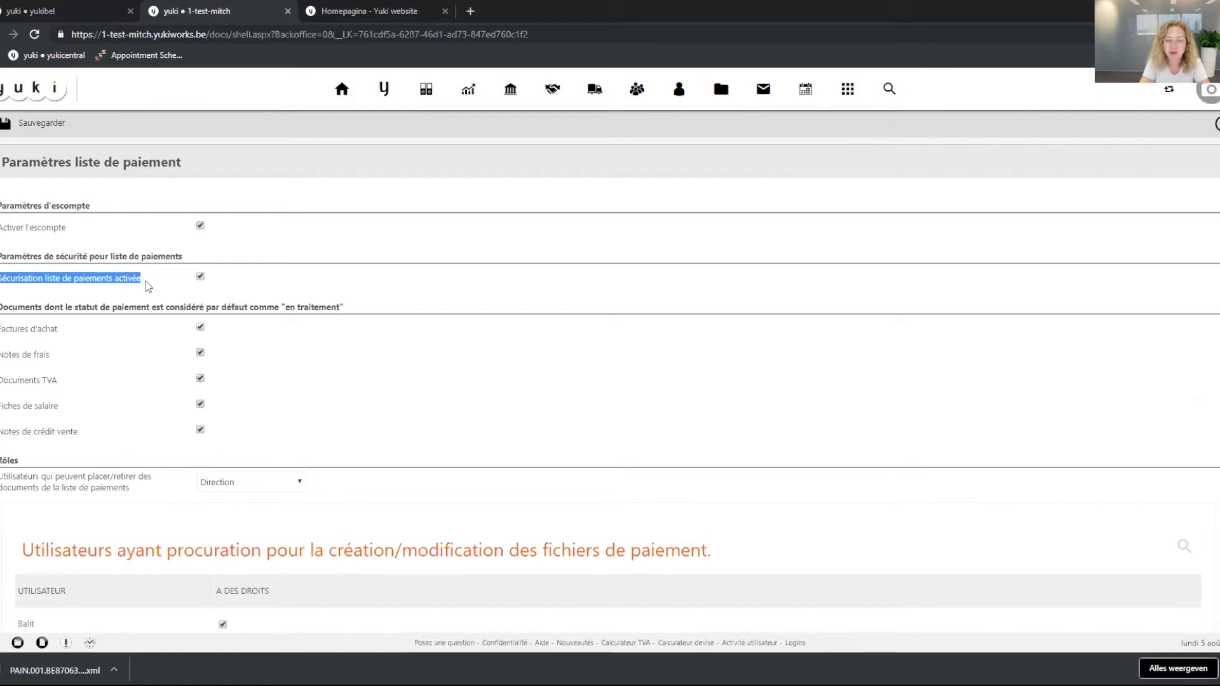
left_click(201, 278)
left_click(201, 278)
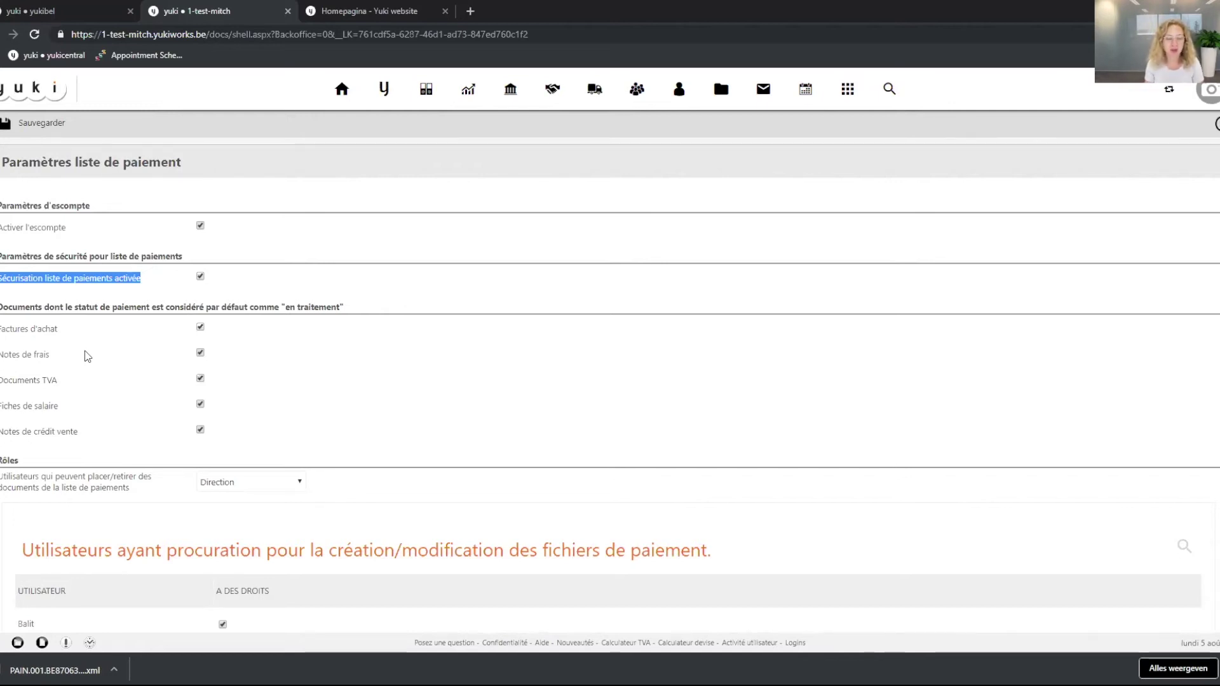
Examine the roles that can place or remove payment list documents and the users authorised to create or modify payment files
scroll(409, 401, "down", 3)
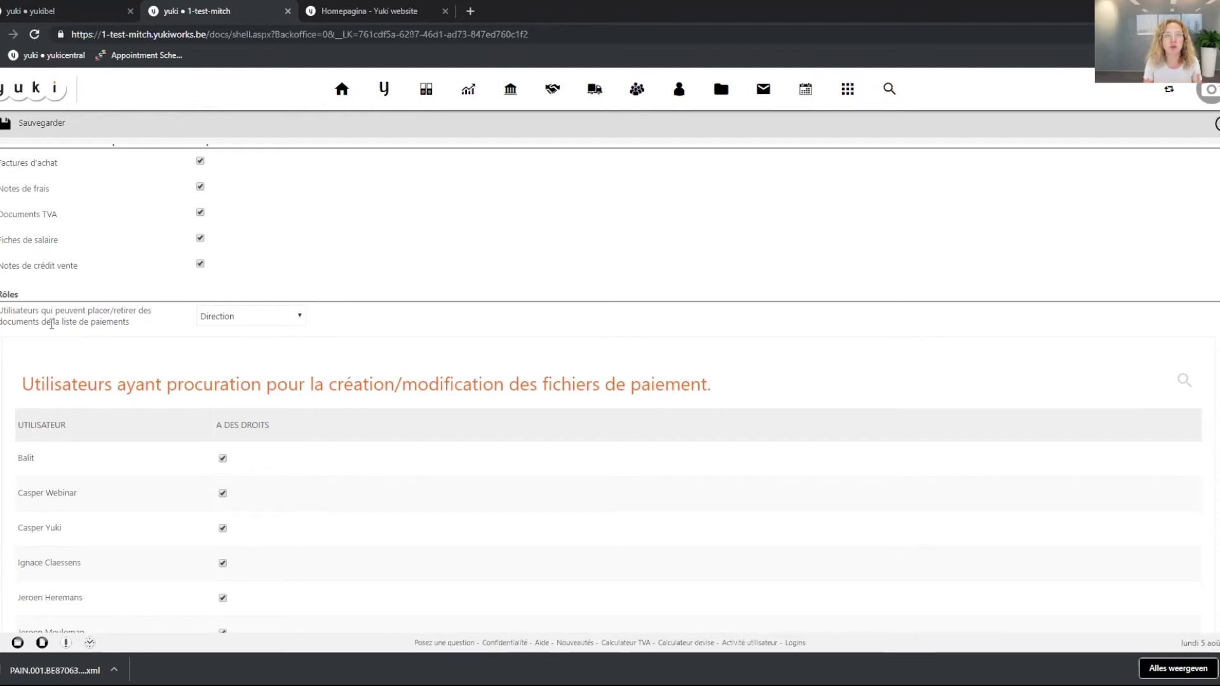
left_click(275, 317)
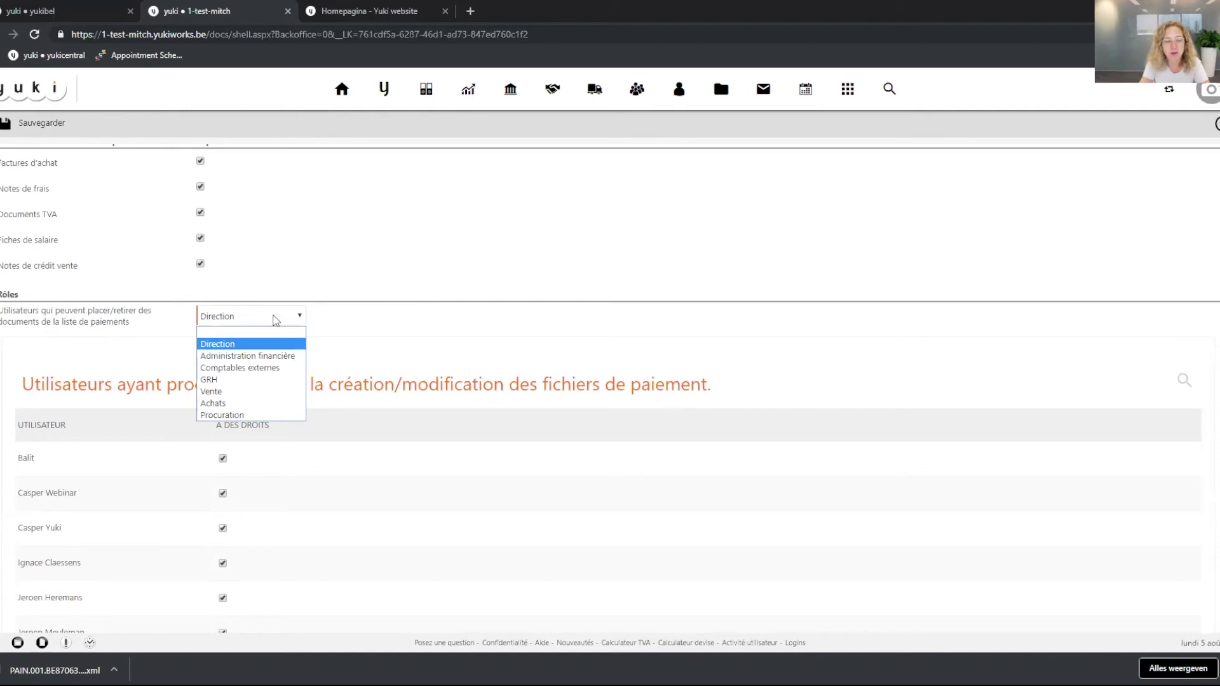
left_click(276, 320)
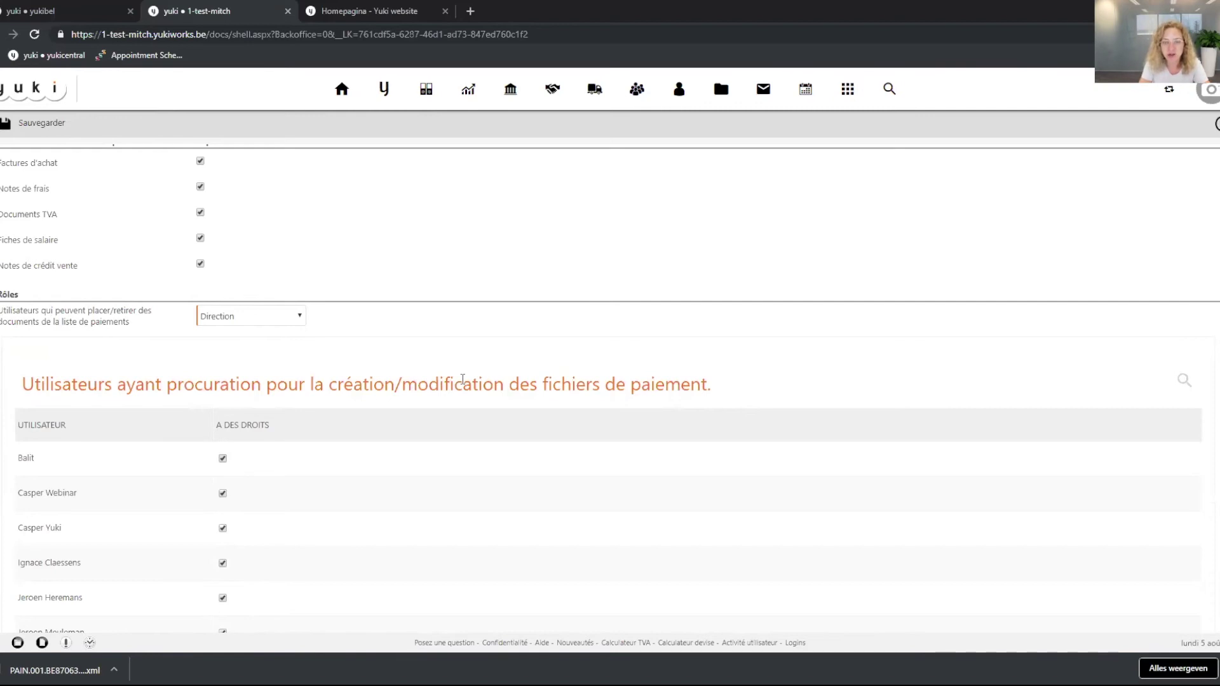
scroll(659, 449, "down", 3)
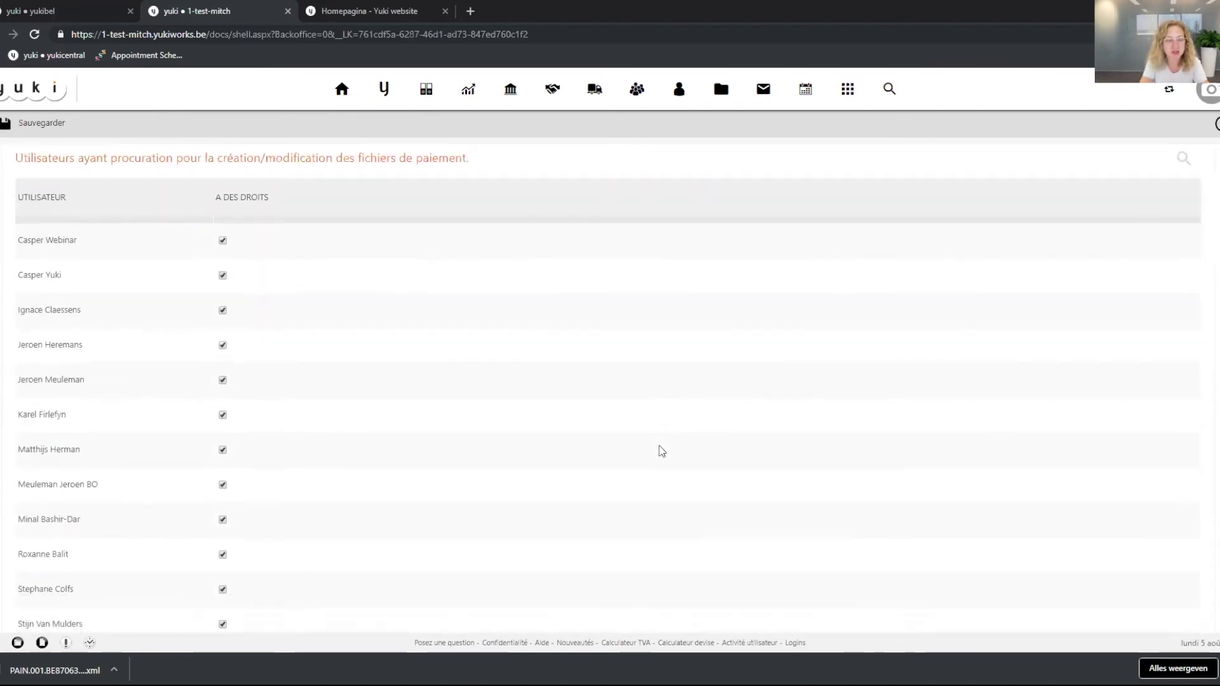
scroll(658, 444, "down", 5)
scroll(659, 445, "up", 5)
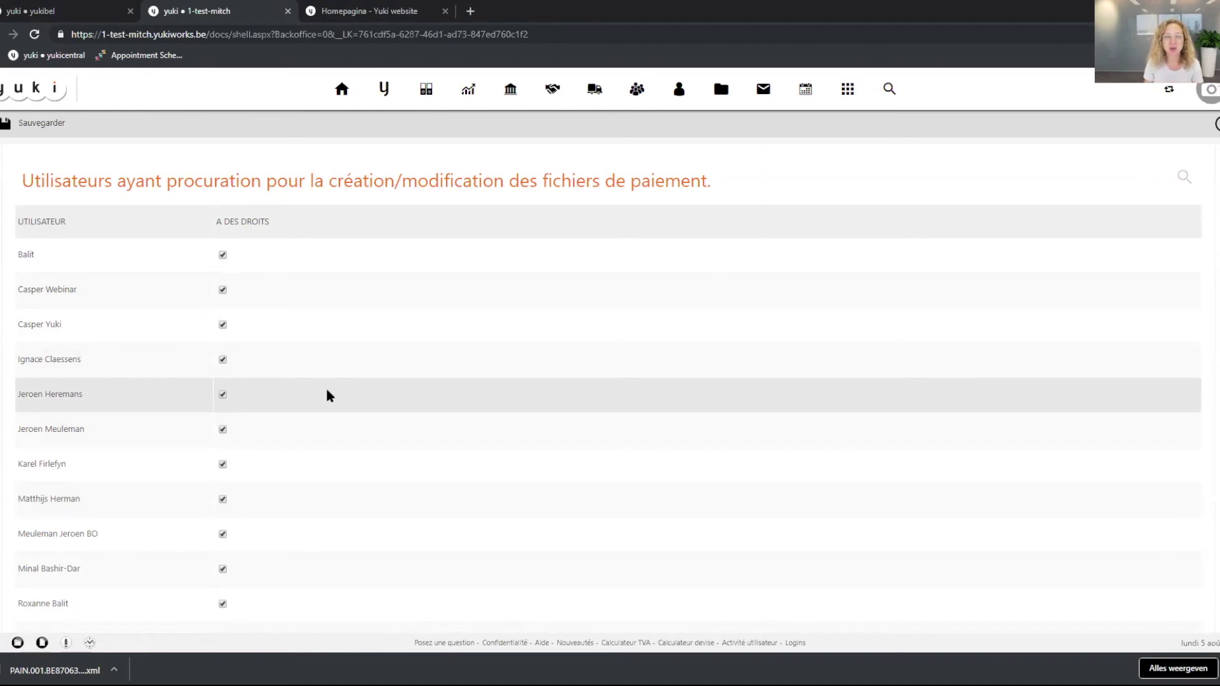
Leave the settings without saving and reopen the payment list from the Banque section
left_click(509, 93)
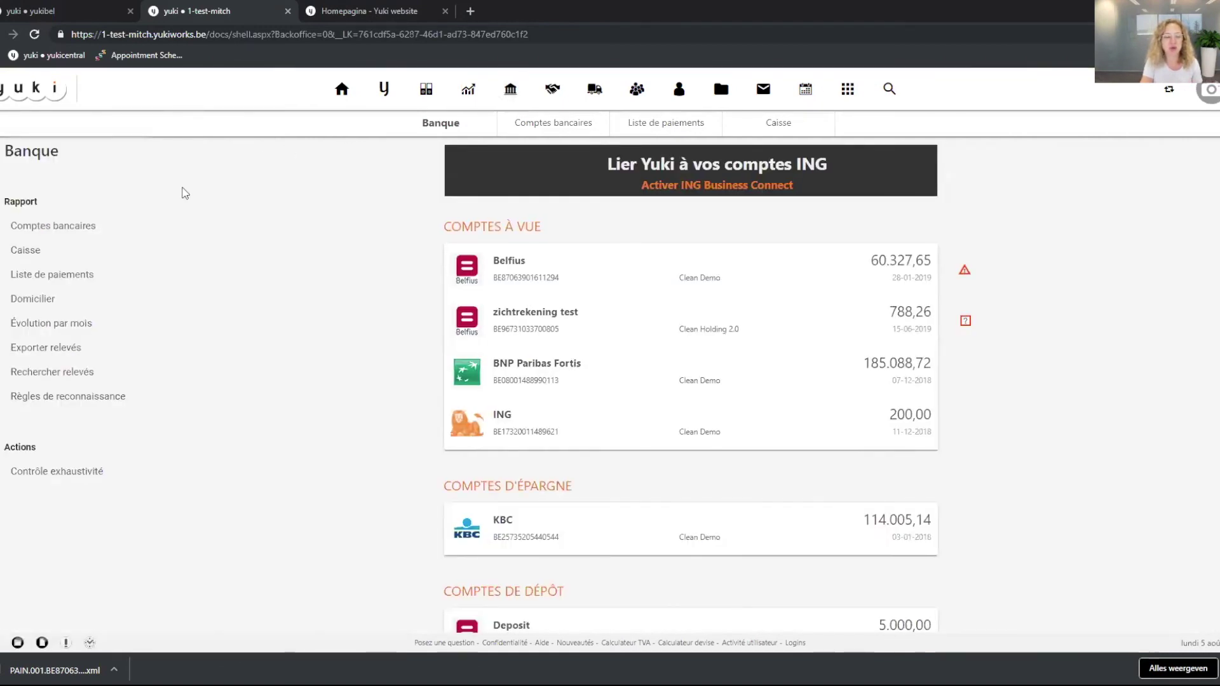
left_click(82, 280)
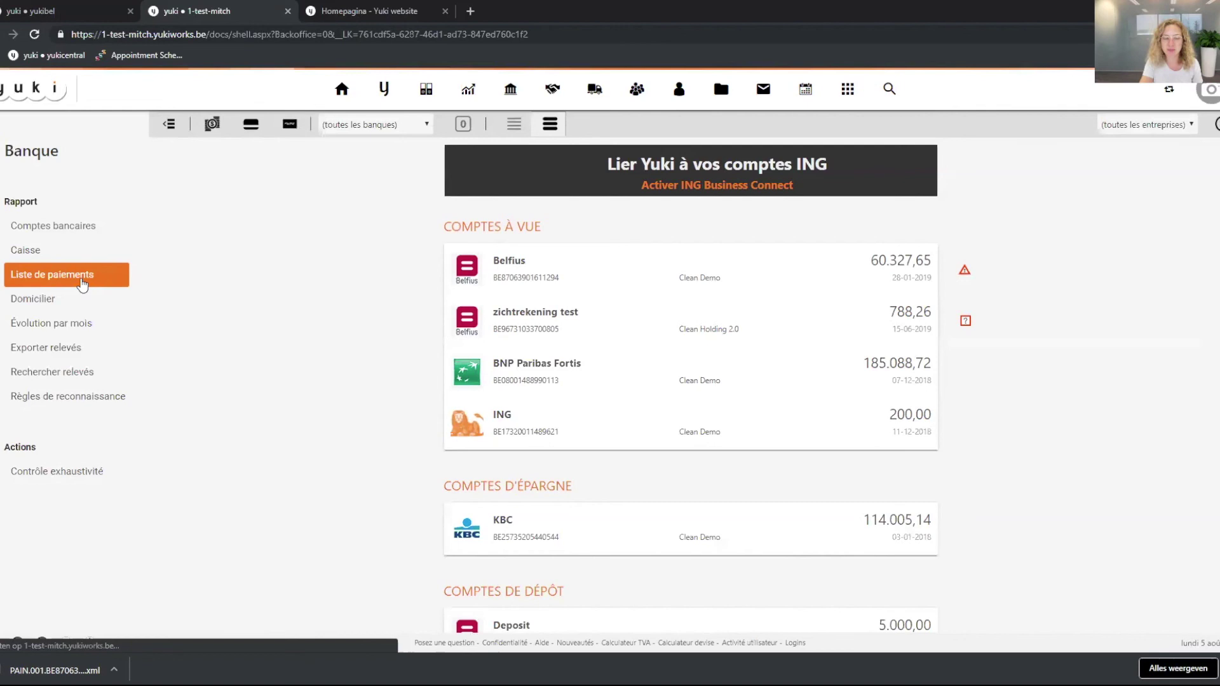